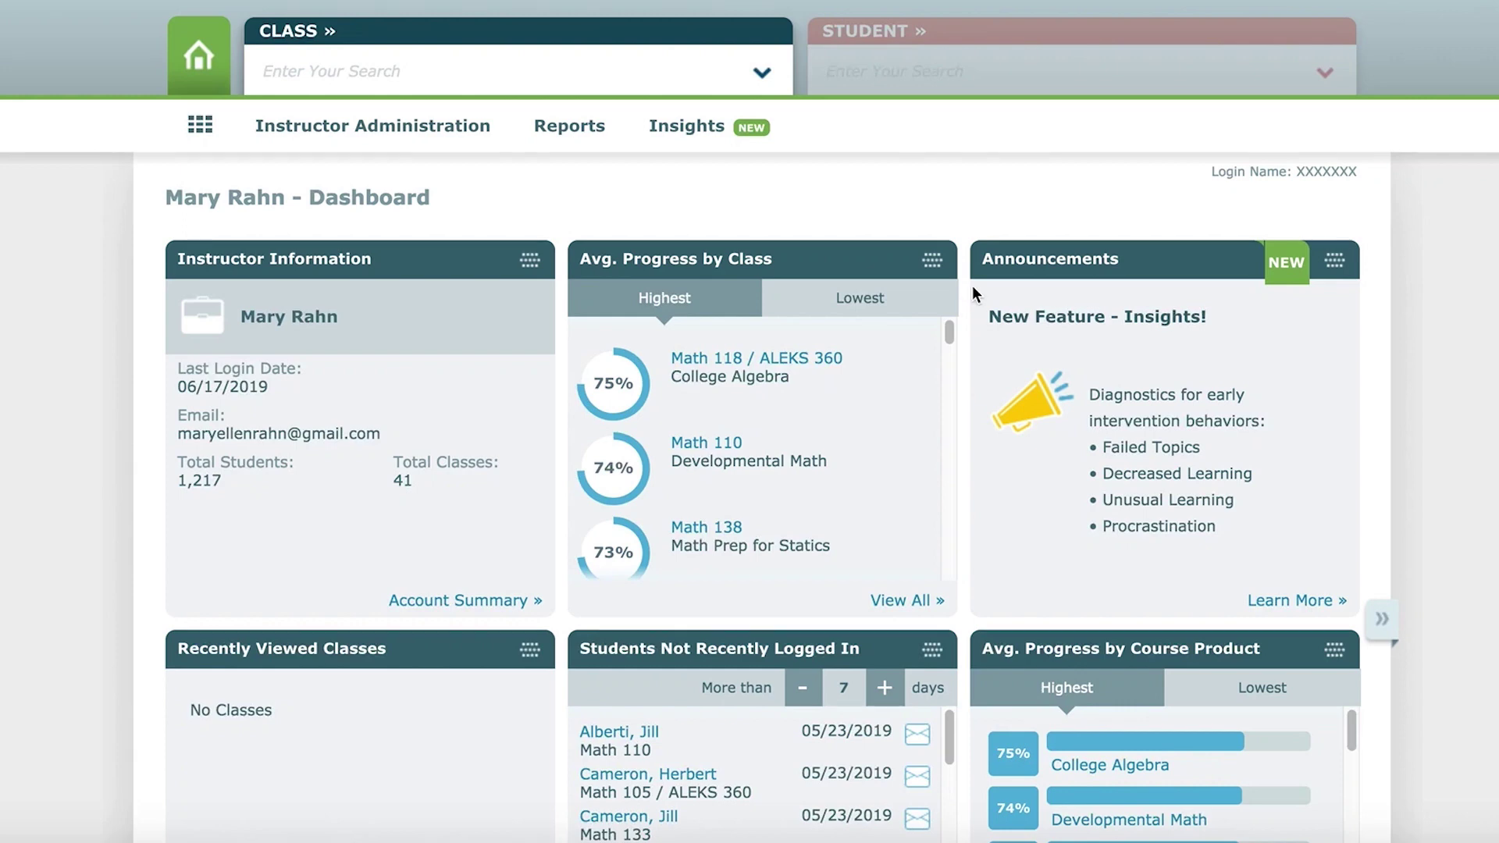
- Show the Failed Topics insights with Intermediate Algebra kept as the selected class
left_click(684, 138)
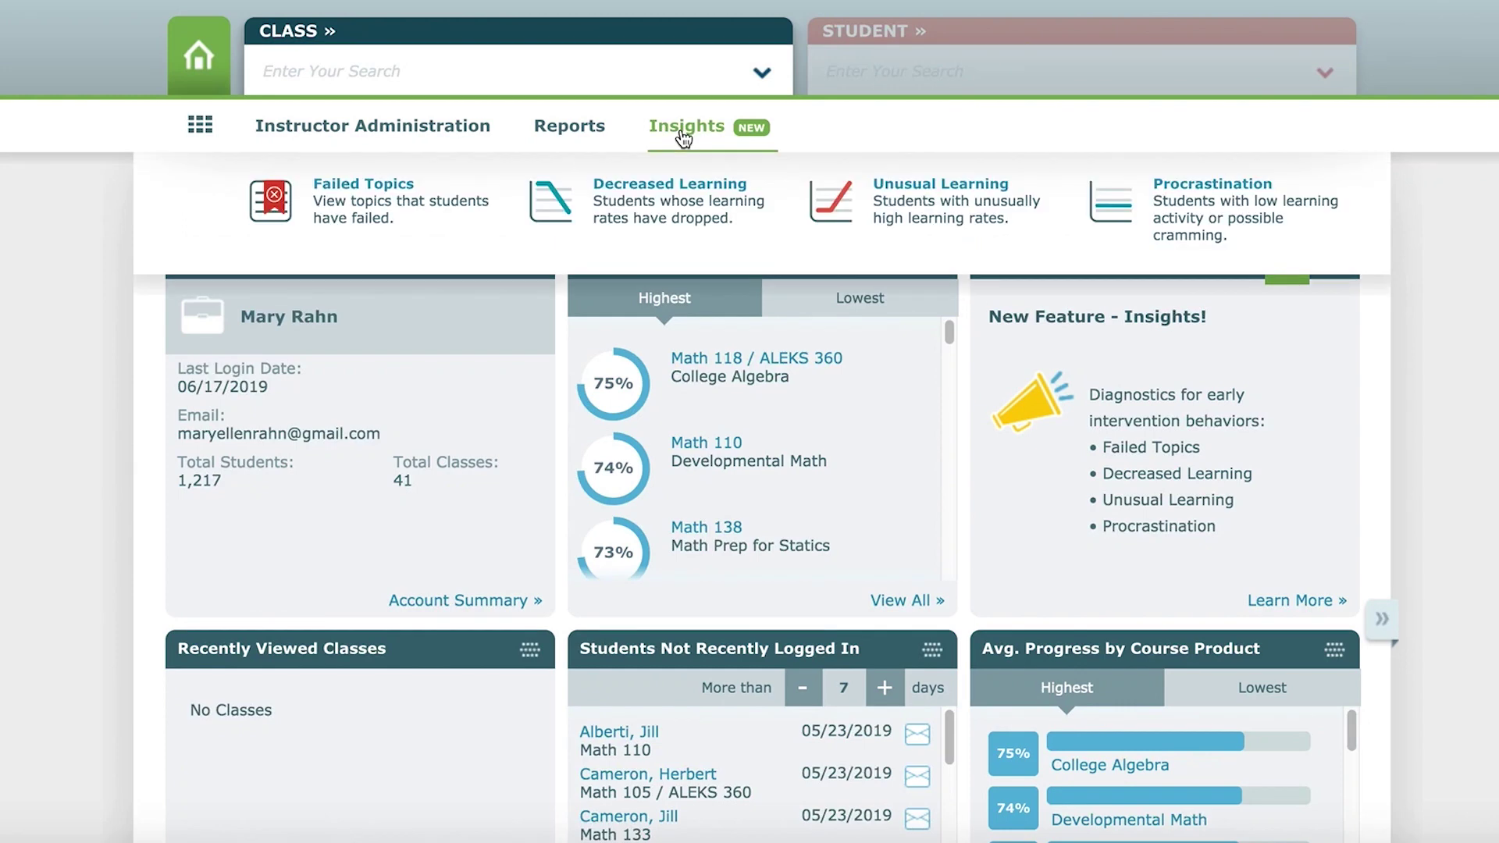
left_click(385, 198)
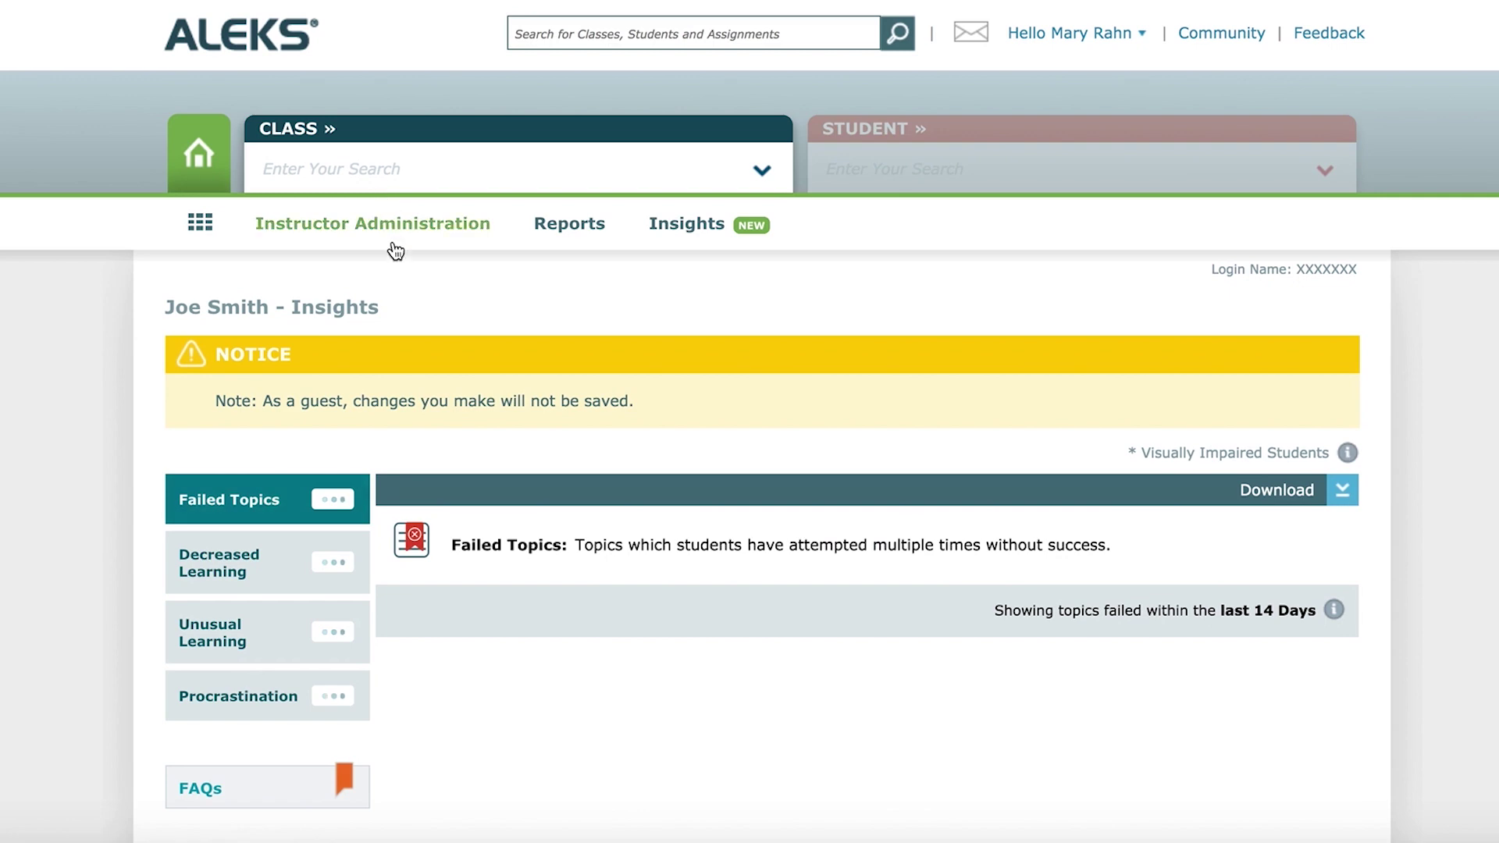
scroll(398, 300, "down", 2)
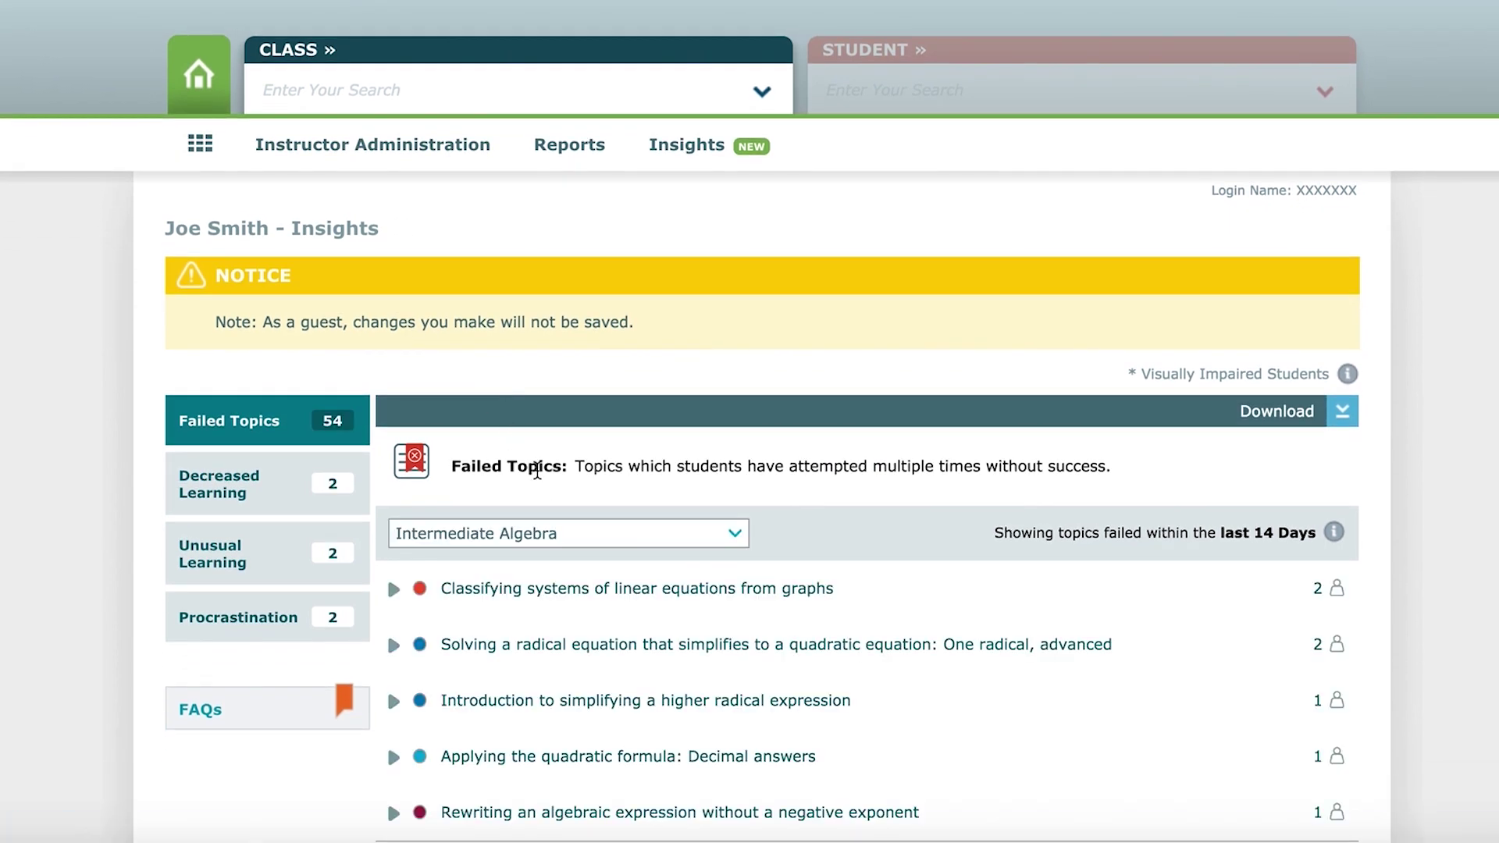
scroll(546, 497, "down", 1)
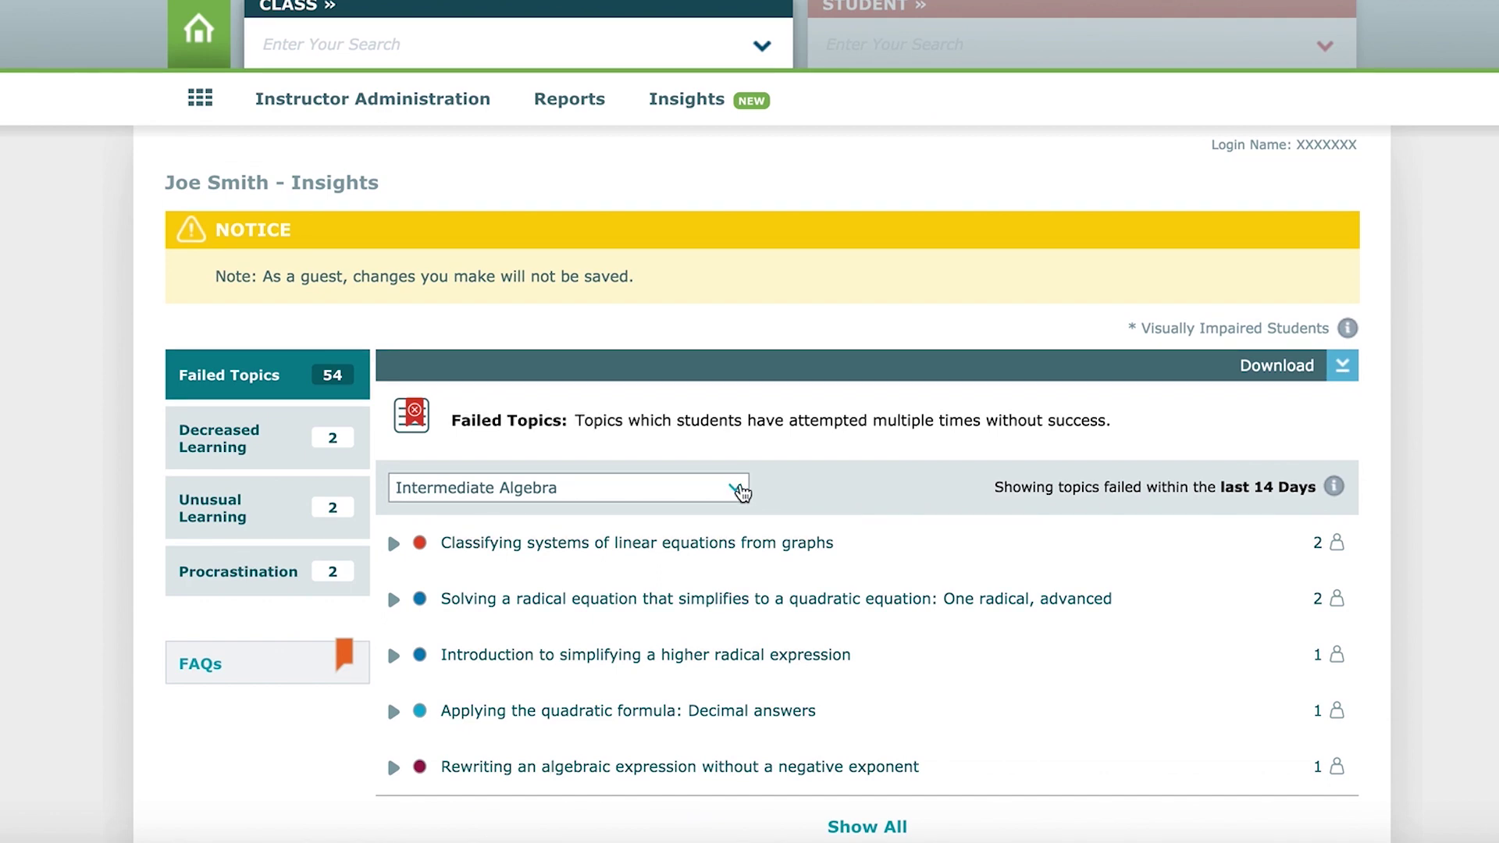
left_click(738, 489)
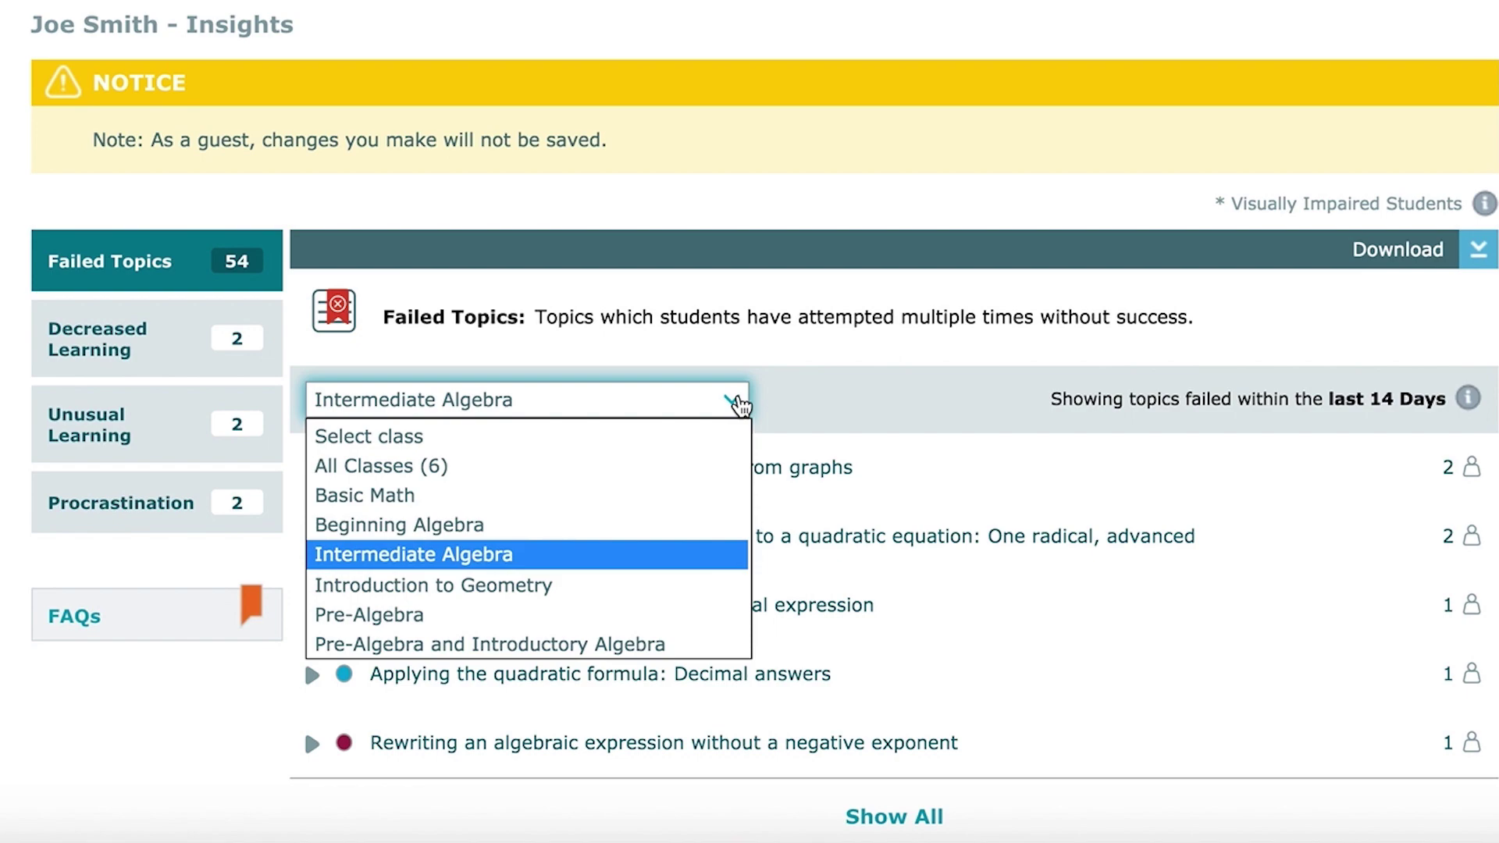
left_click(737, 404)
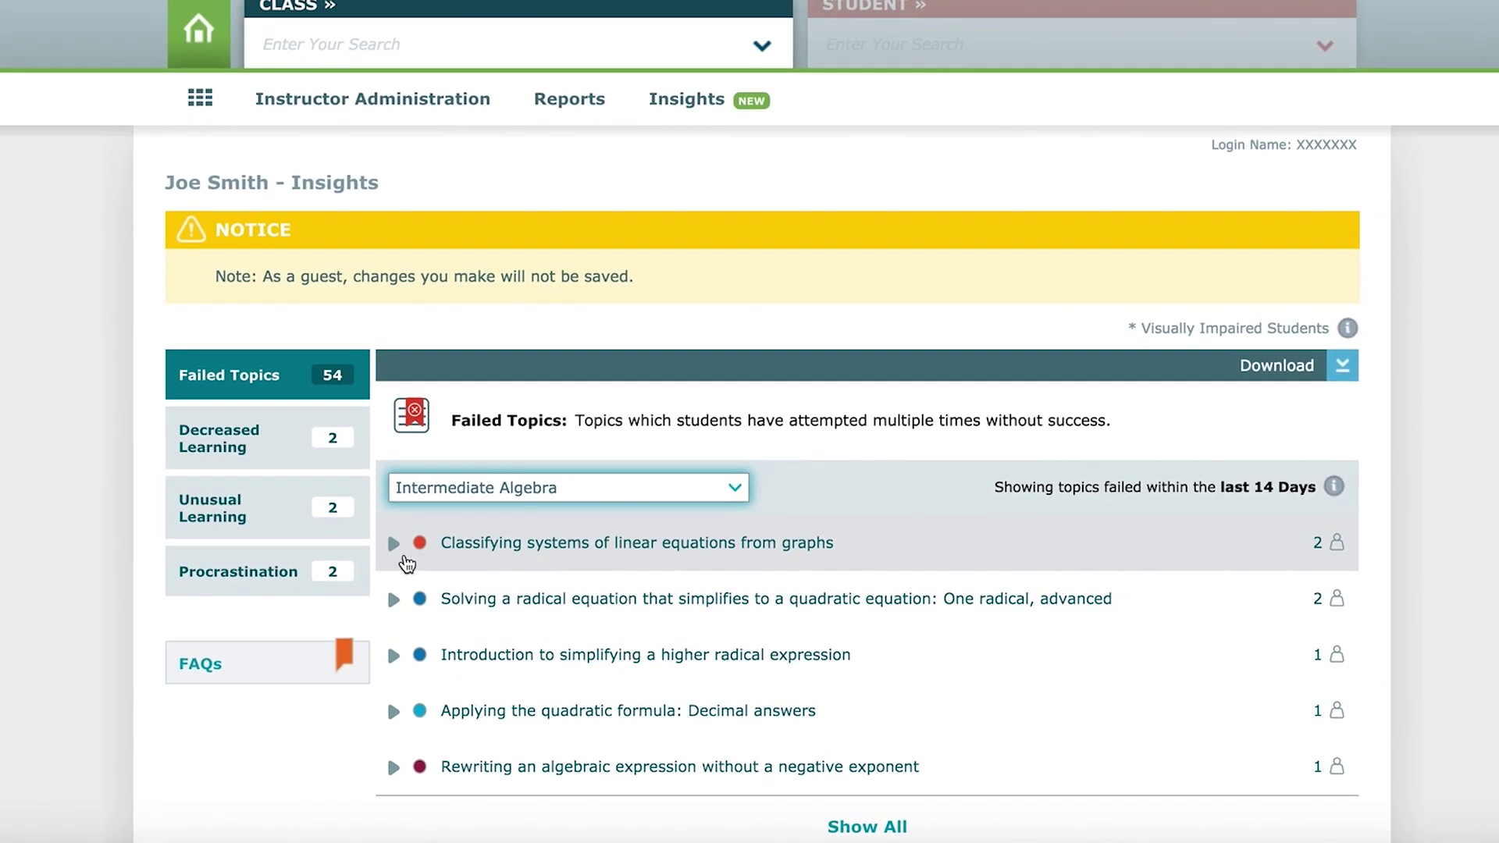
- Expand 'Classifying systems of linear equations from graphs' and read each student's attempt tooltips
left_click(394, 546)
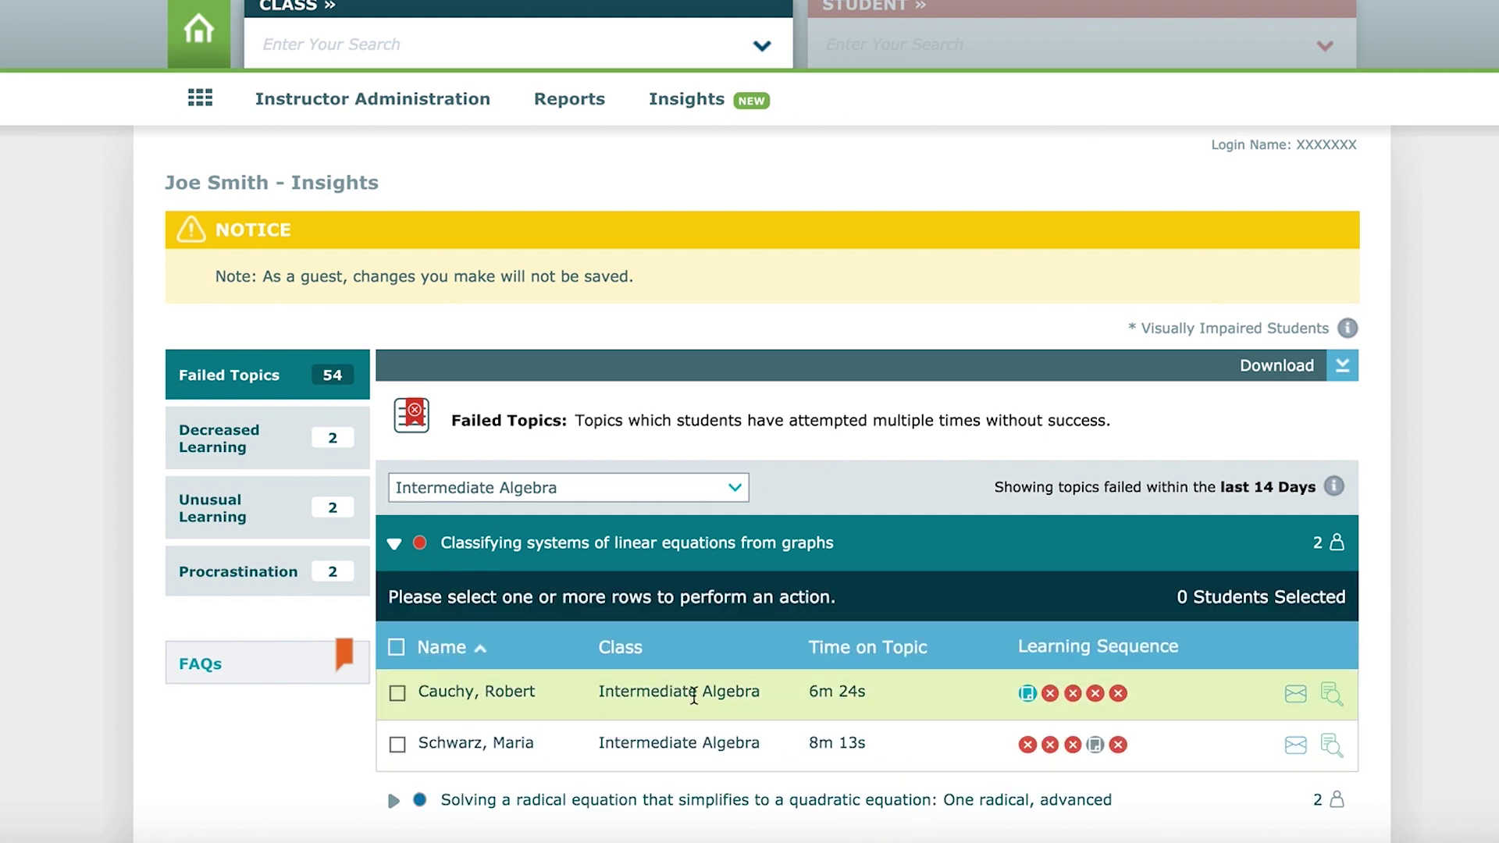
mouse_move(1050, 695)
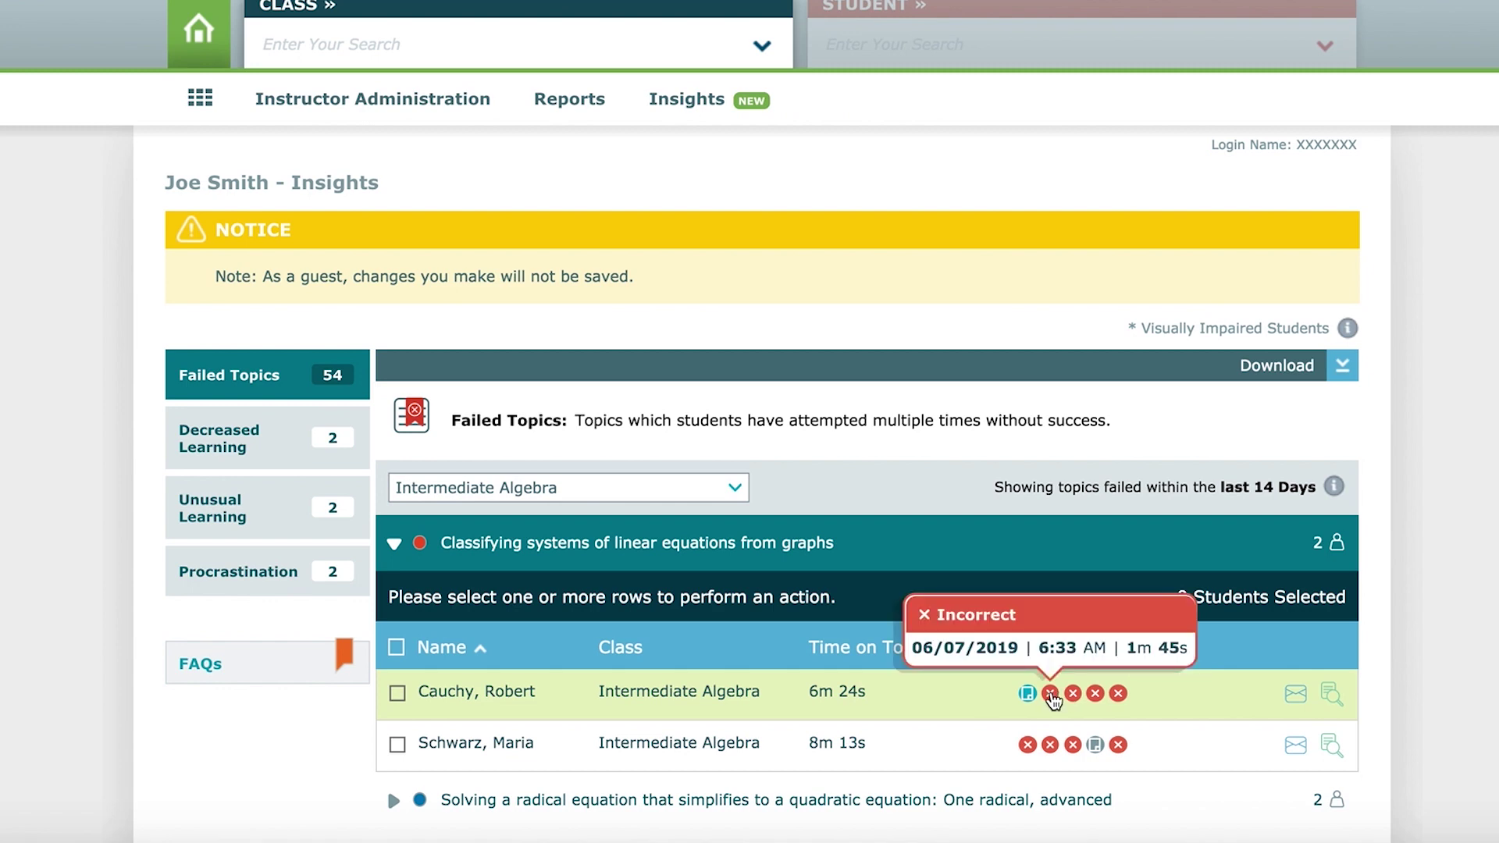
mouse_move(1116, 694)
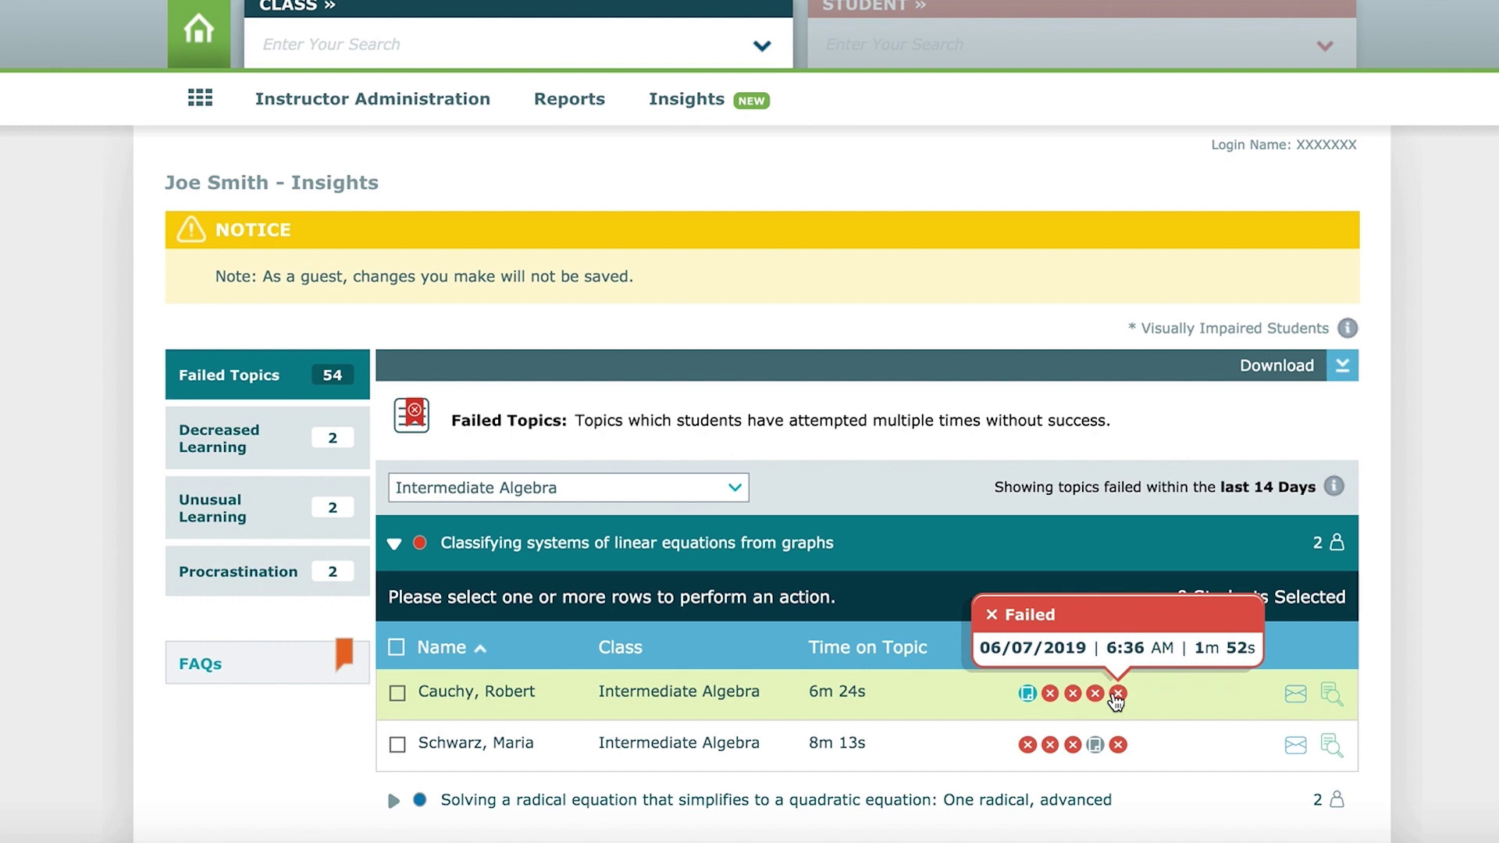
left_click(1116, 693)
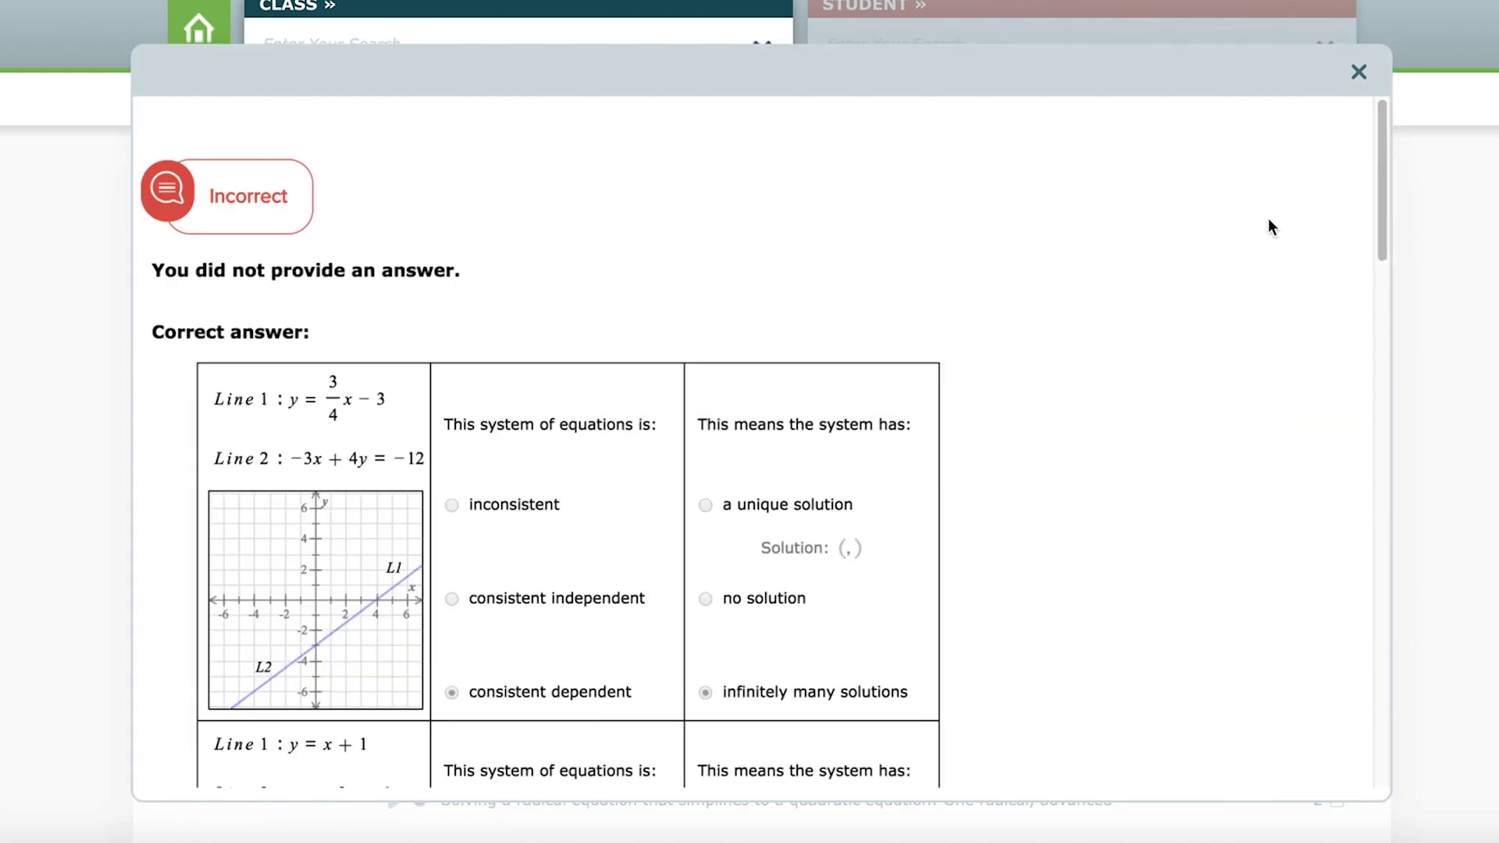
left_click(1358, 78)
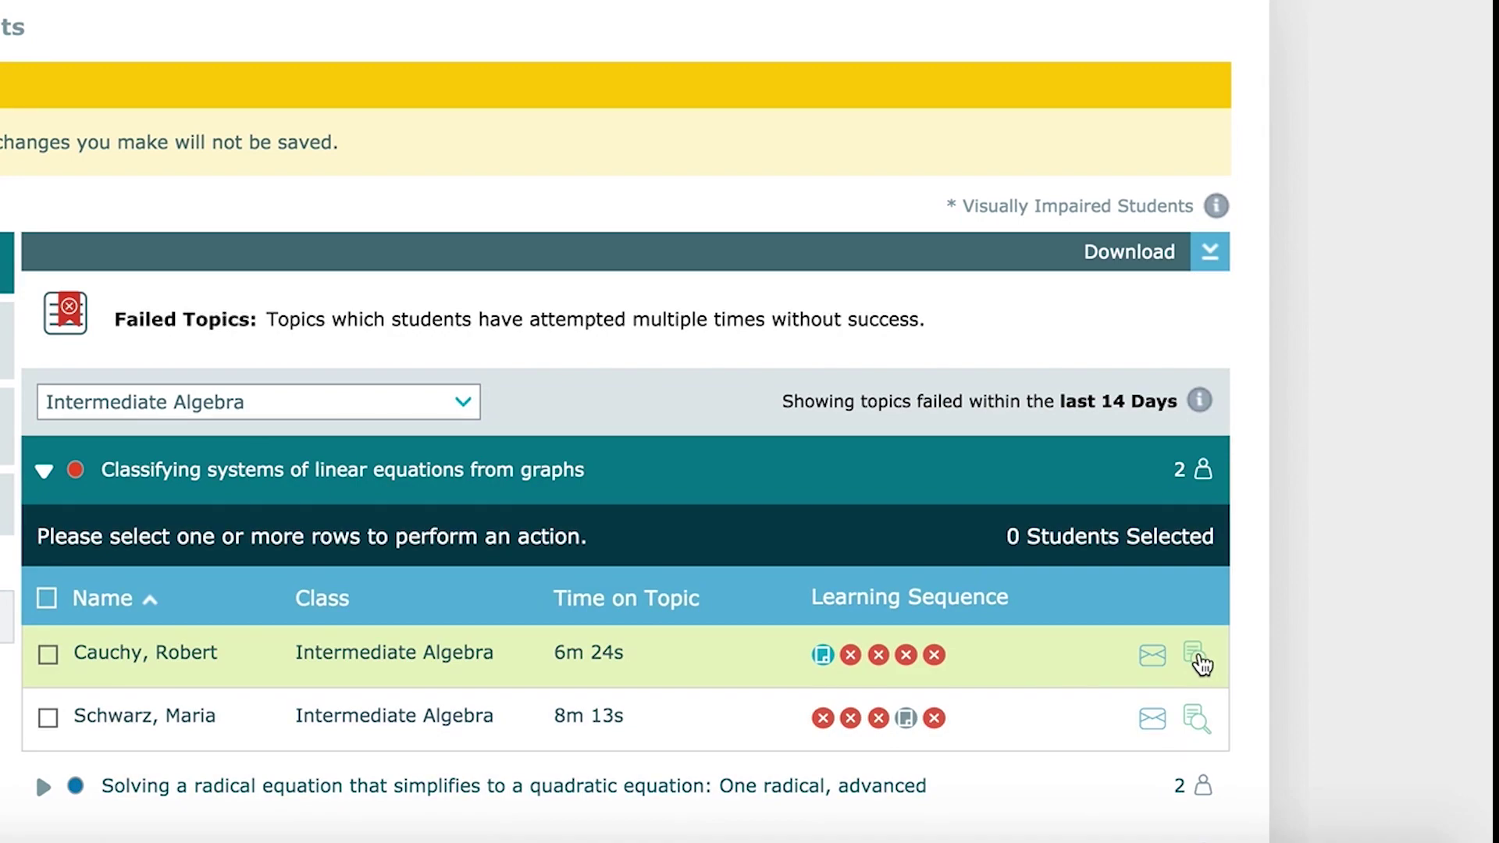
left_click(1199, 660)
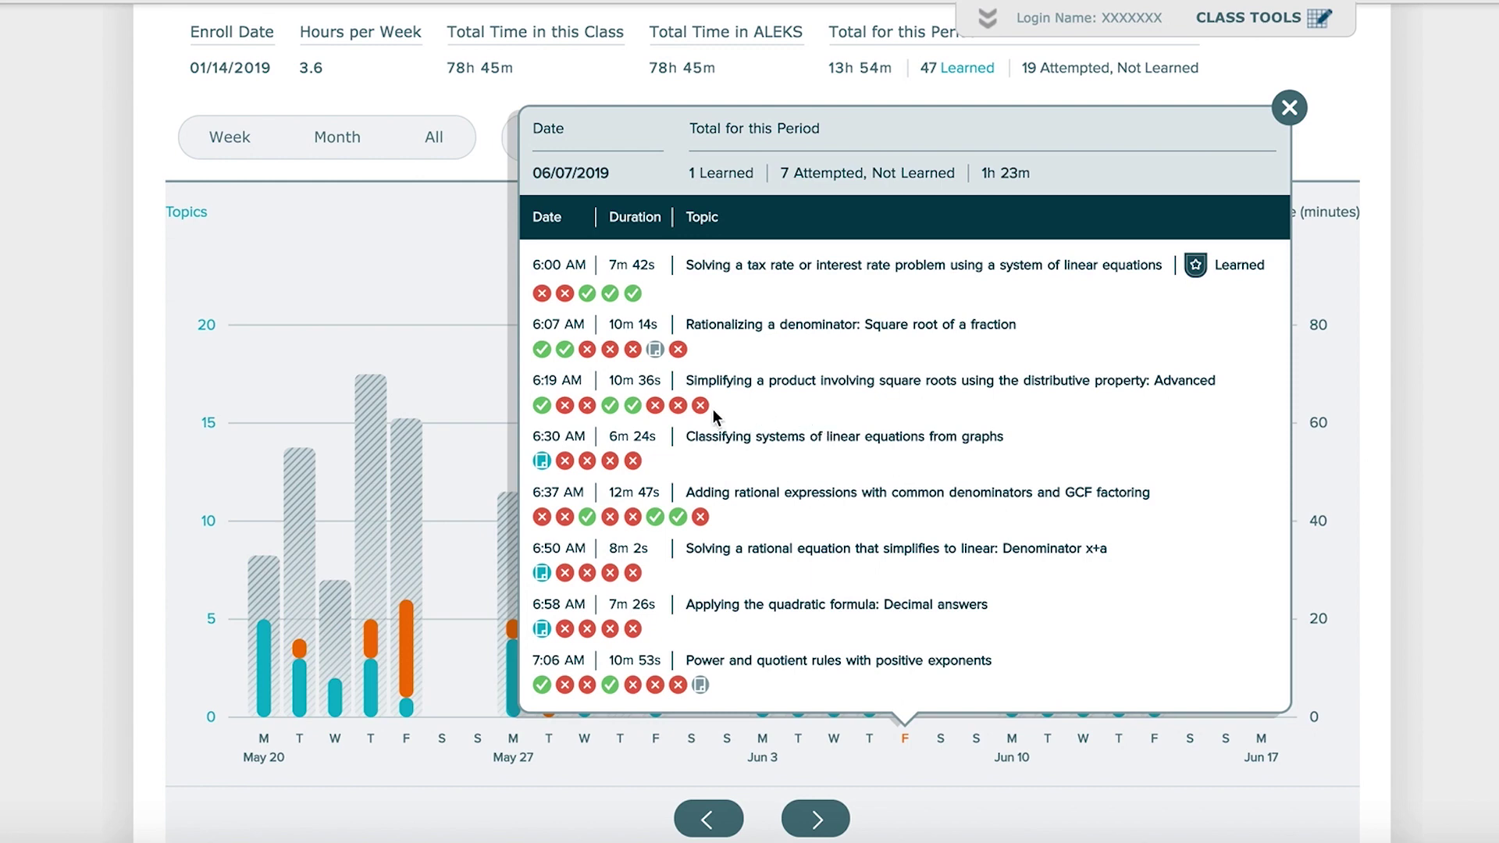
left_click(1289, 109)
scroll(1313, 601, "down", 2)
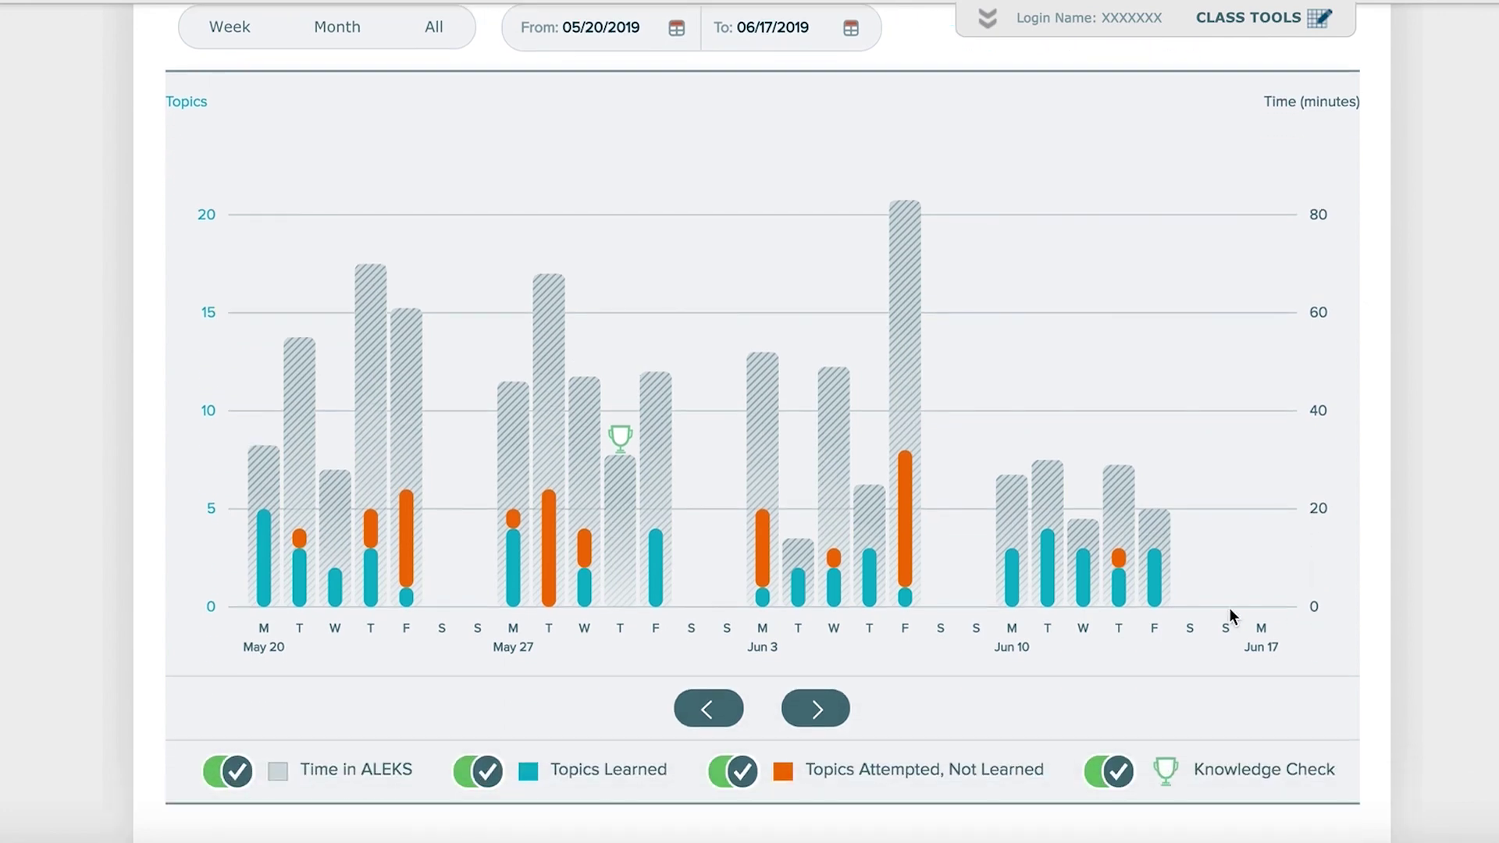
mouse_move(1013, 594)
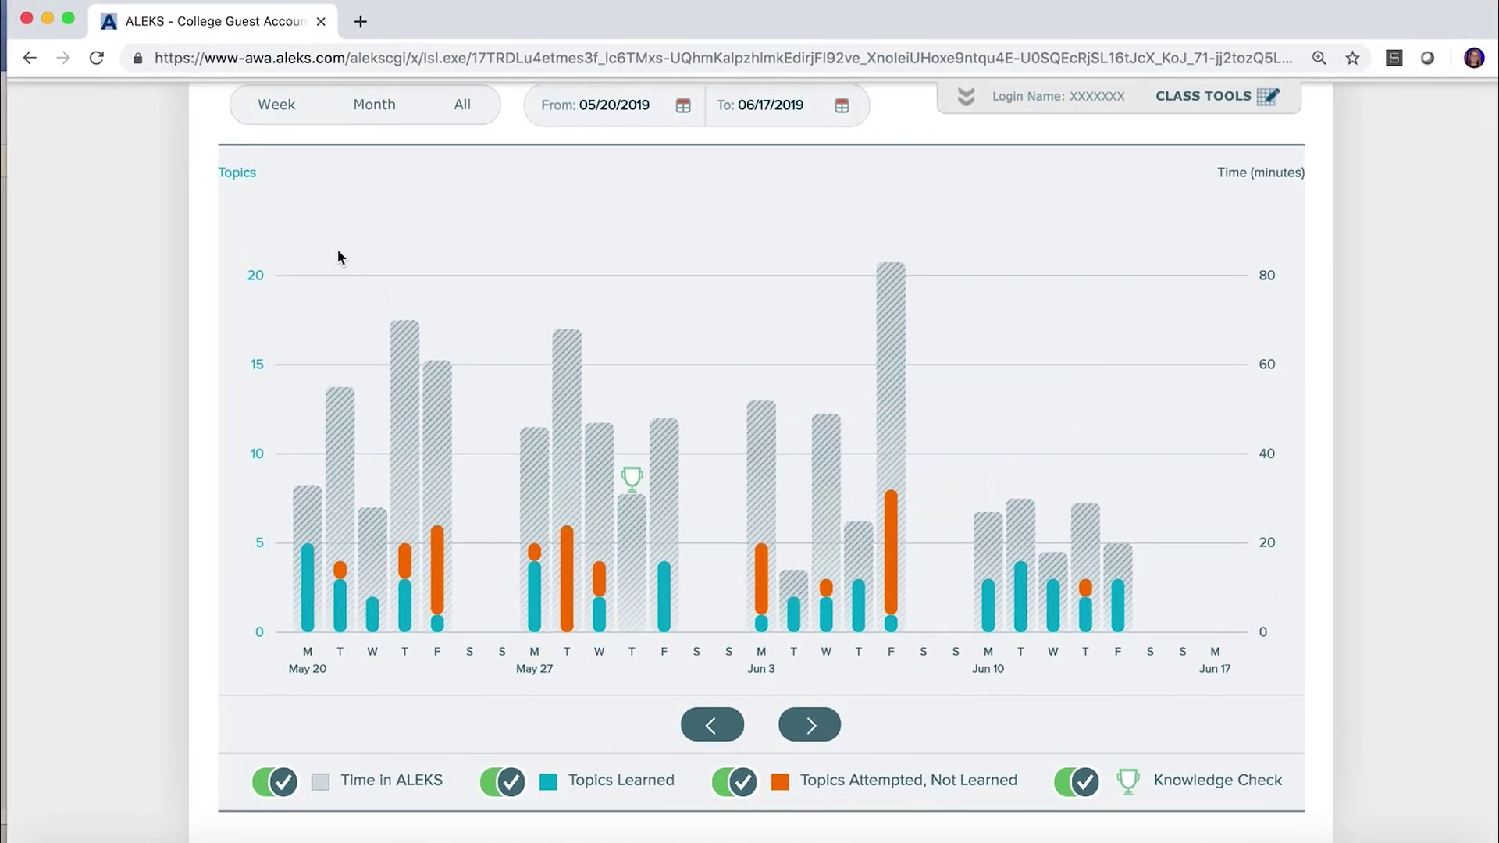
left_click(29, 57)
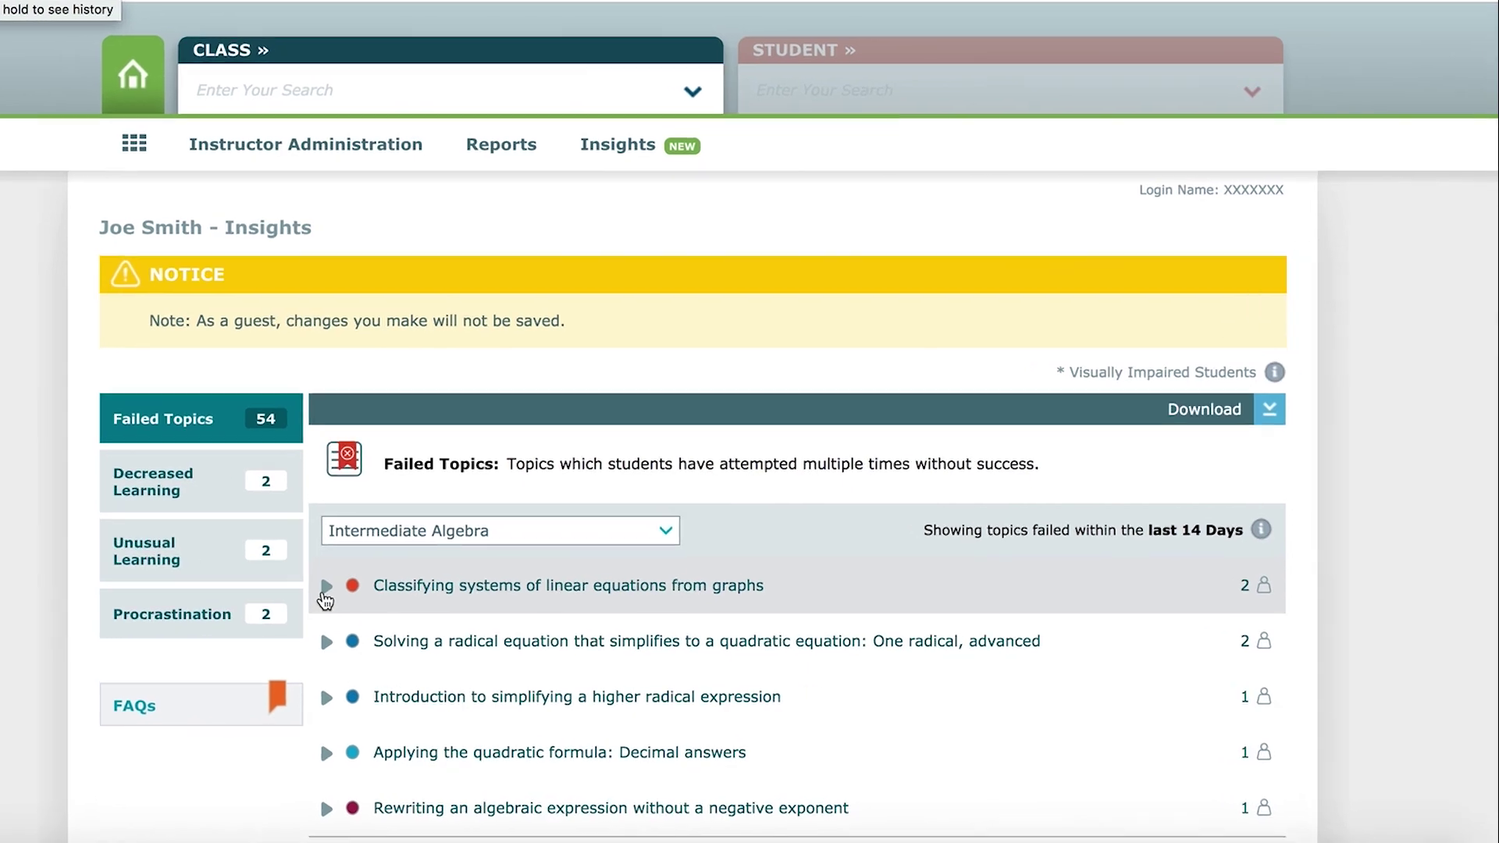
- Send the first student a message proposing a meeting before class, then view Decreased Learning
left_click(464, 628)
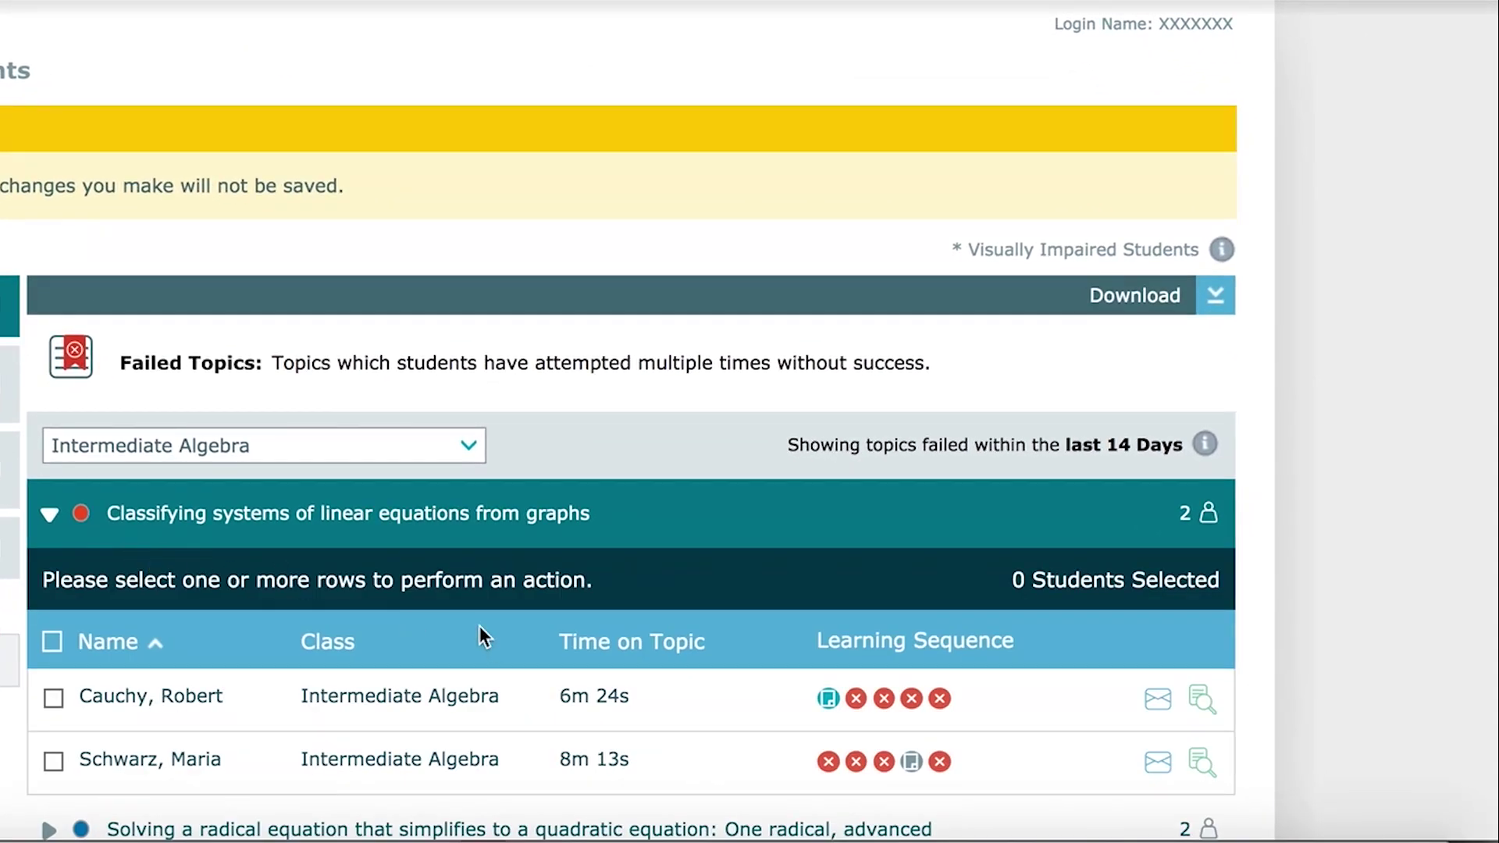
left_click(1161, 700)
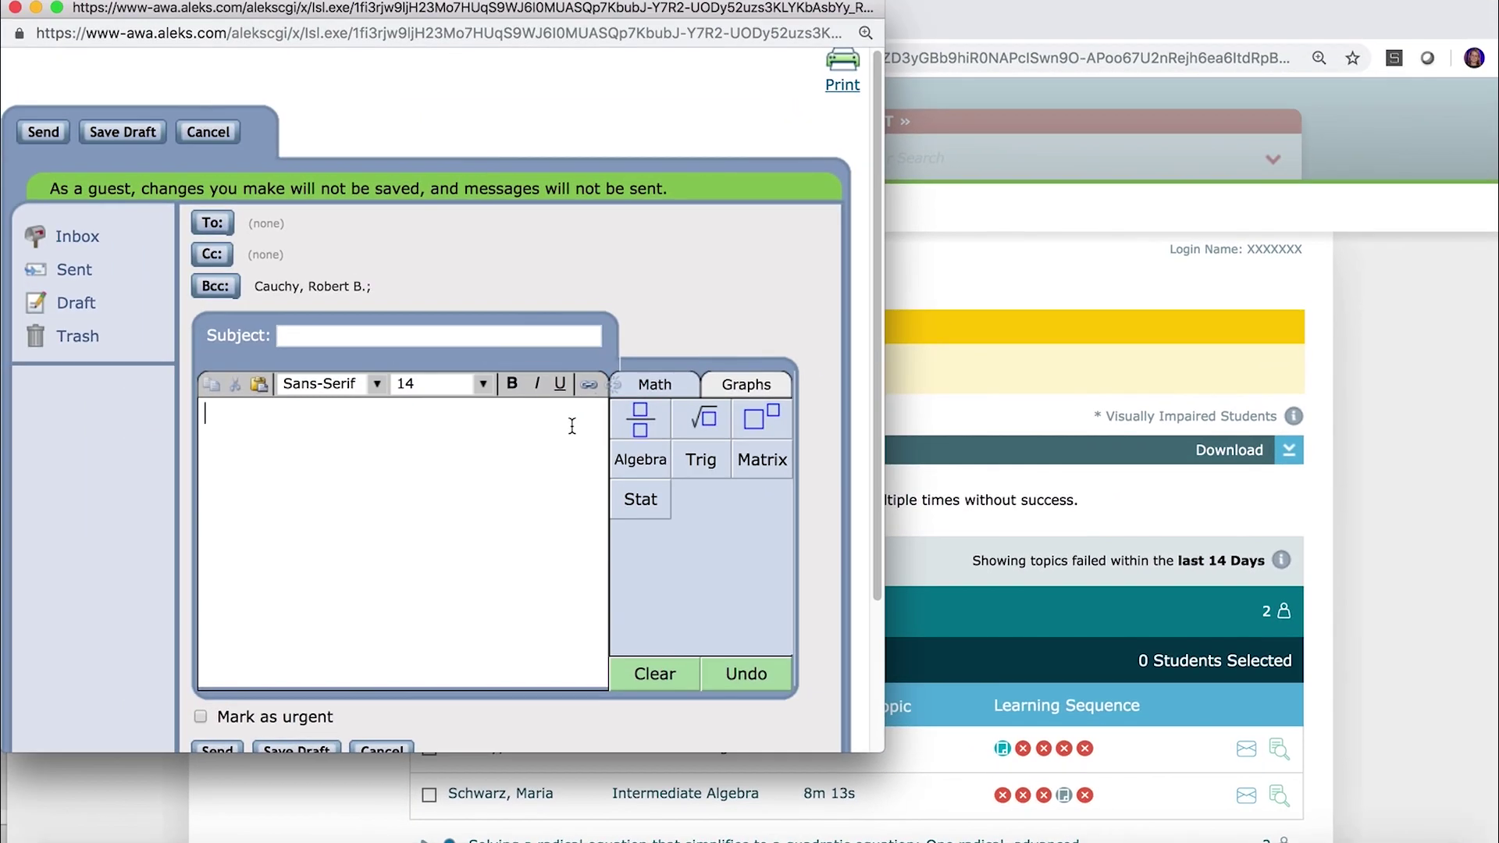
type("Hi Robert- Let")
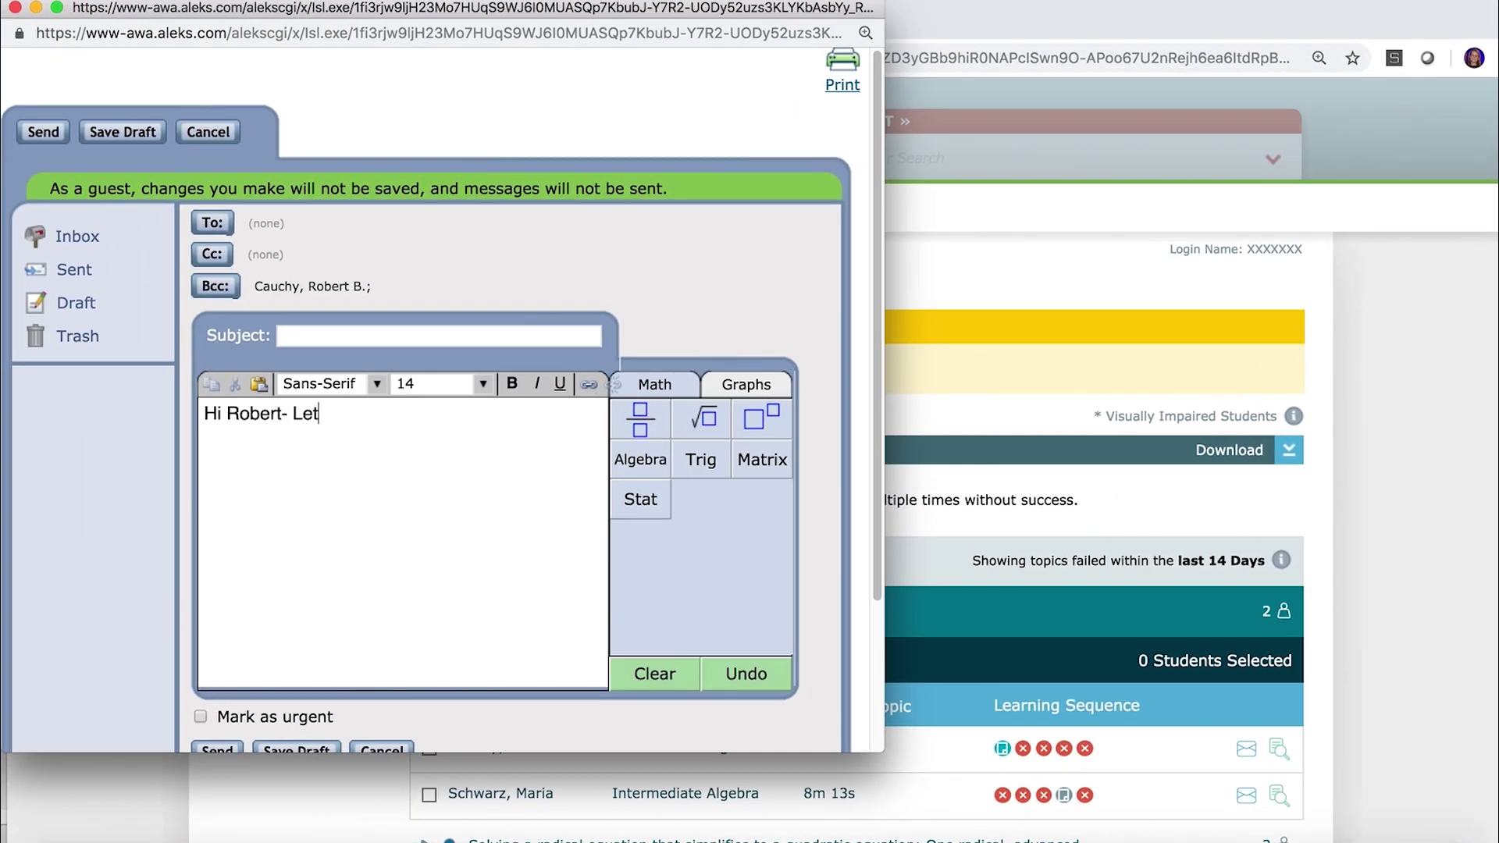
type("s meet before class to discuss this topic")
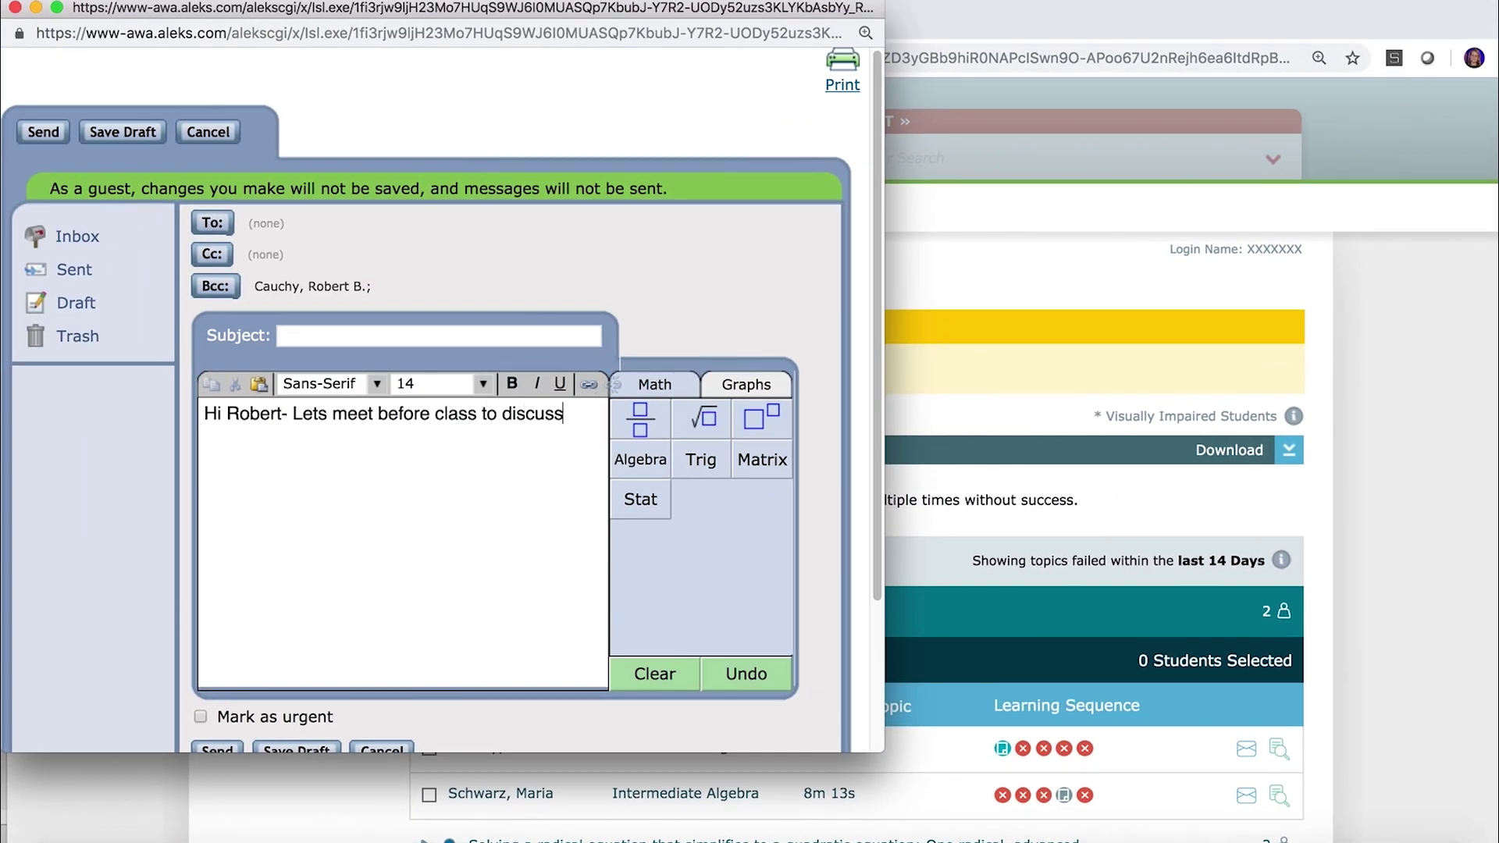
key("super+w")
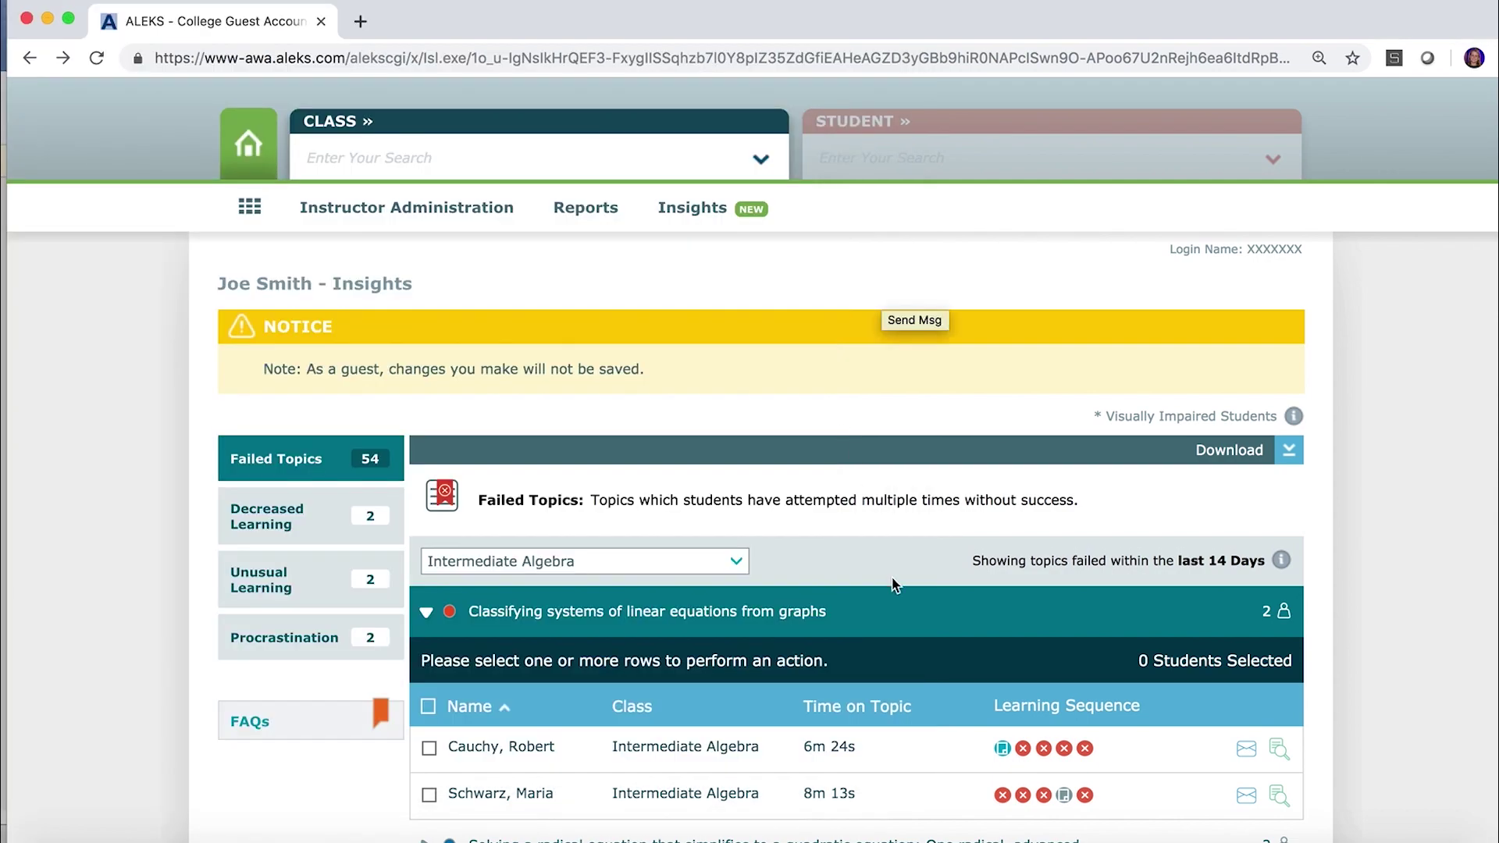
scroll(896, 587, "down", 2)
left_click(288, 476)
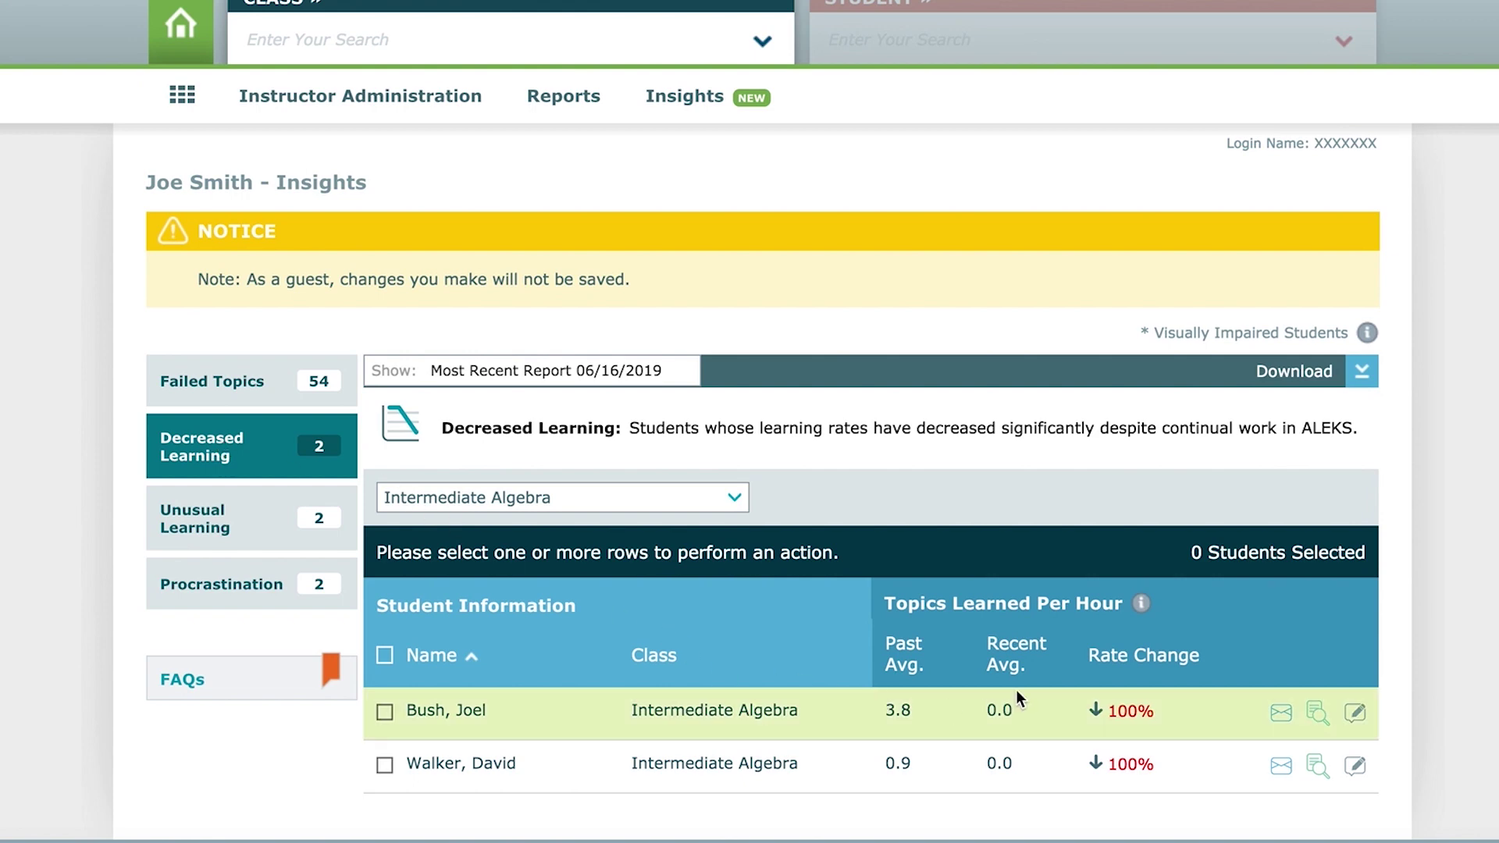
- Mark the first Decreased Learning student, then switch to the Unusual Learning report
mouse_move(1142, 616)
left_click(385, 712)
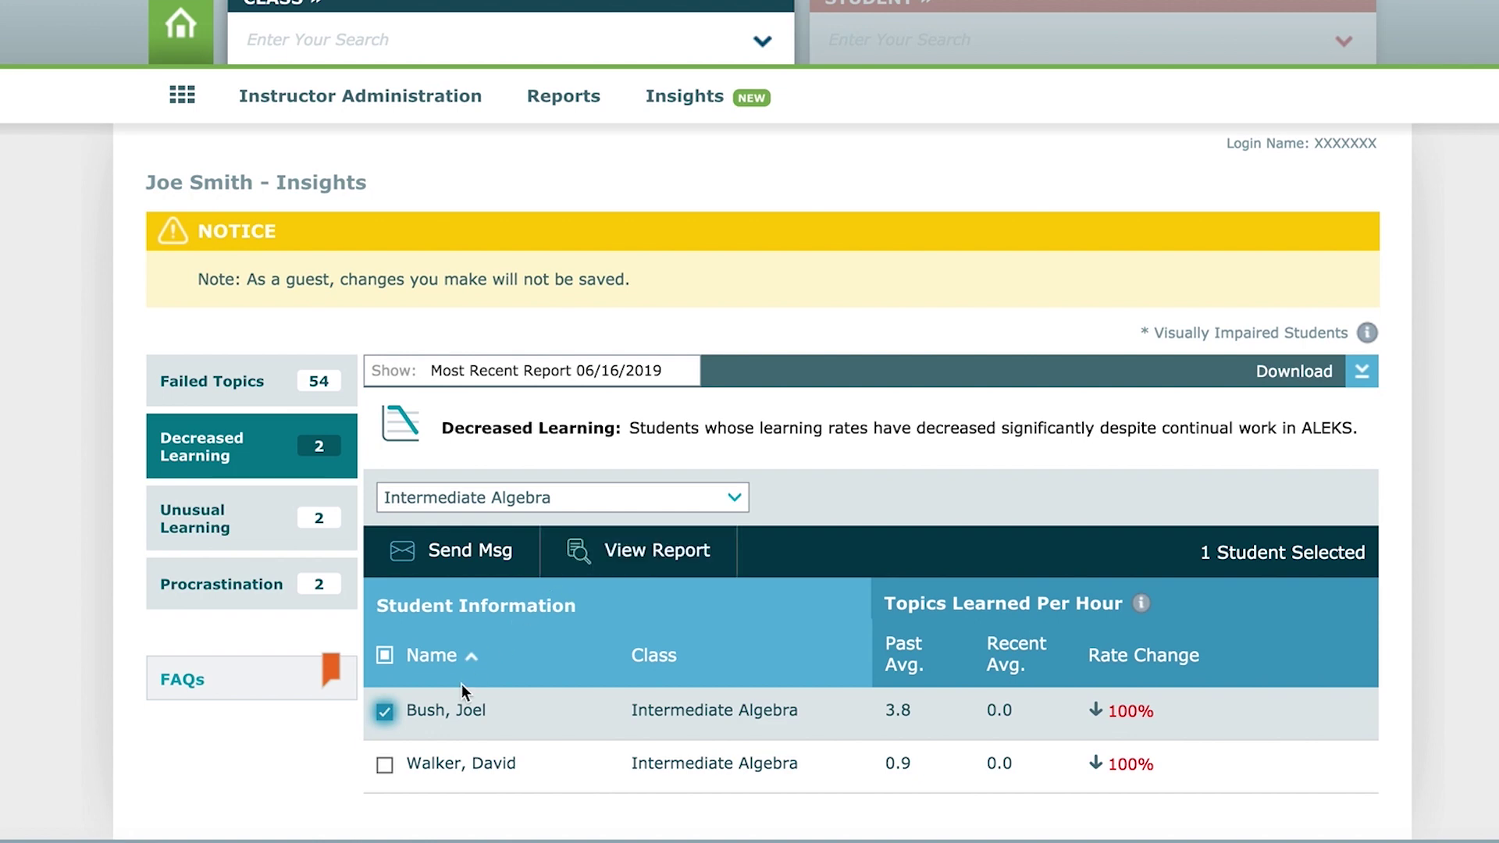
left_click(243, 521)
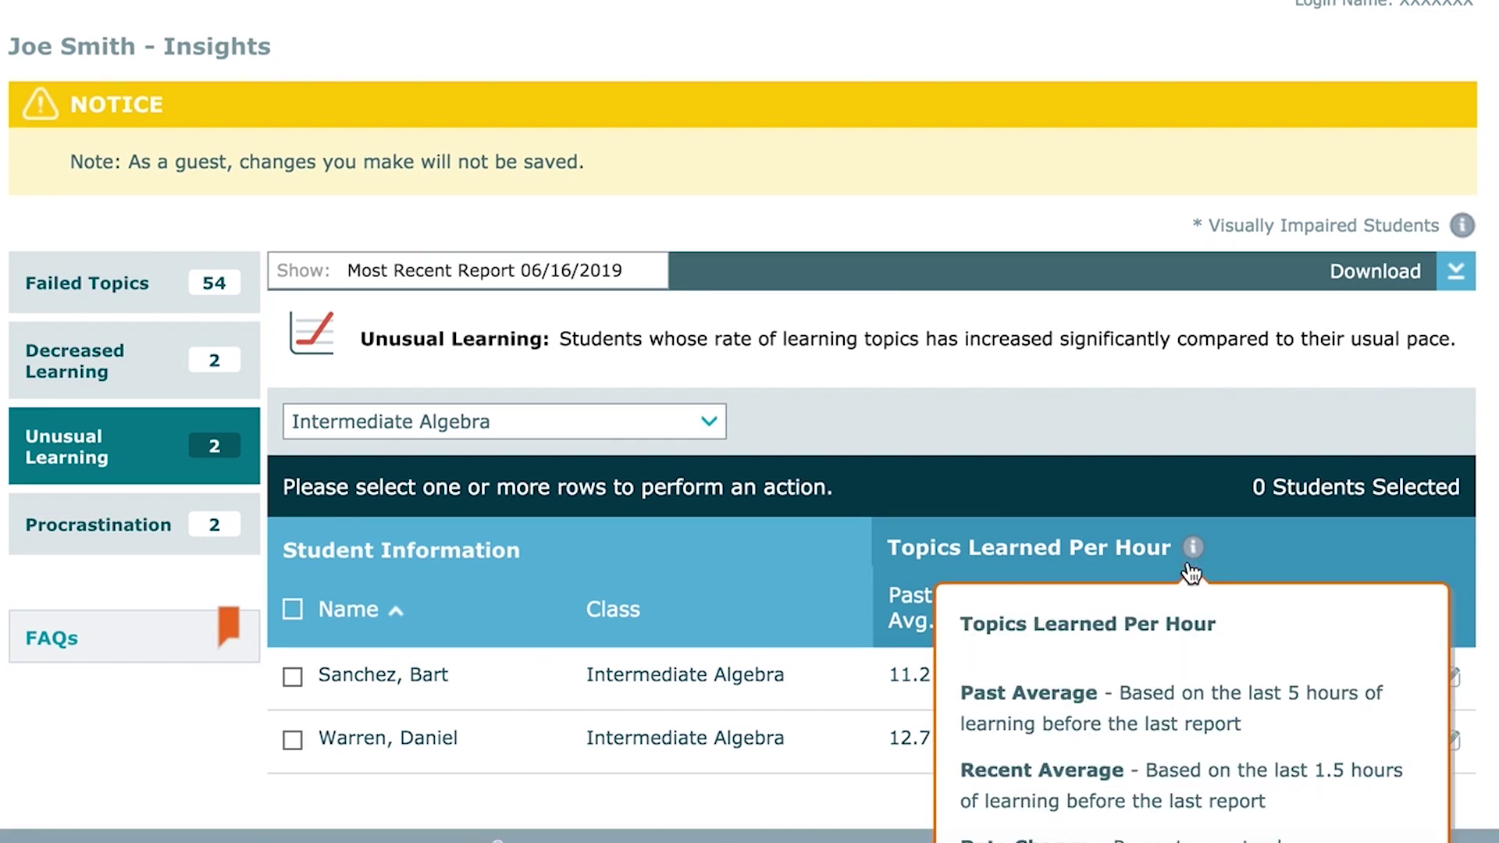
- Request and confirm a Knowledge Check for the top student, whose learning rate rose 143%
left_click(1193, 561)
left_click(1193, 548)
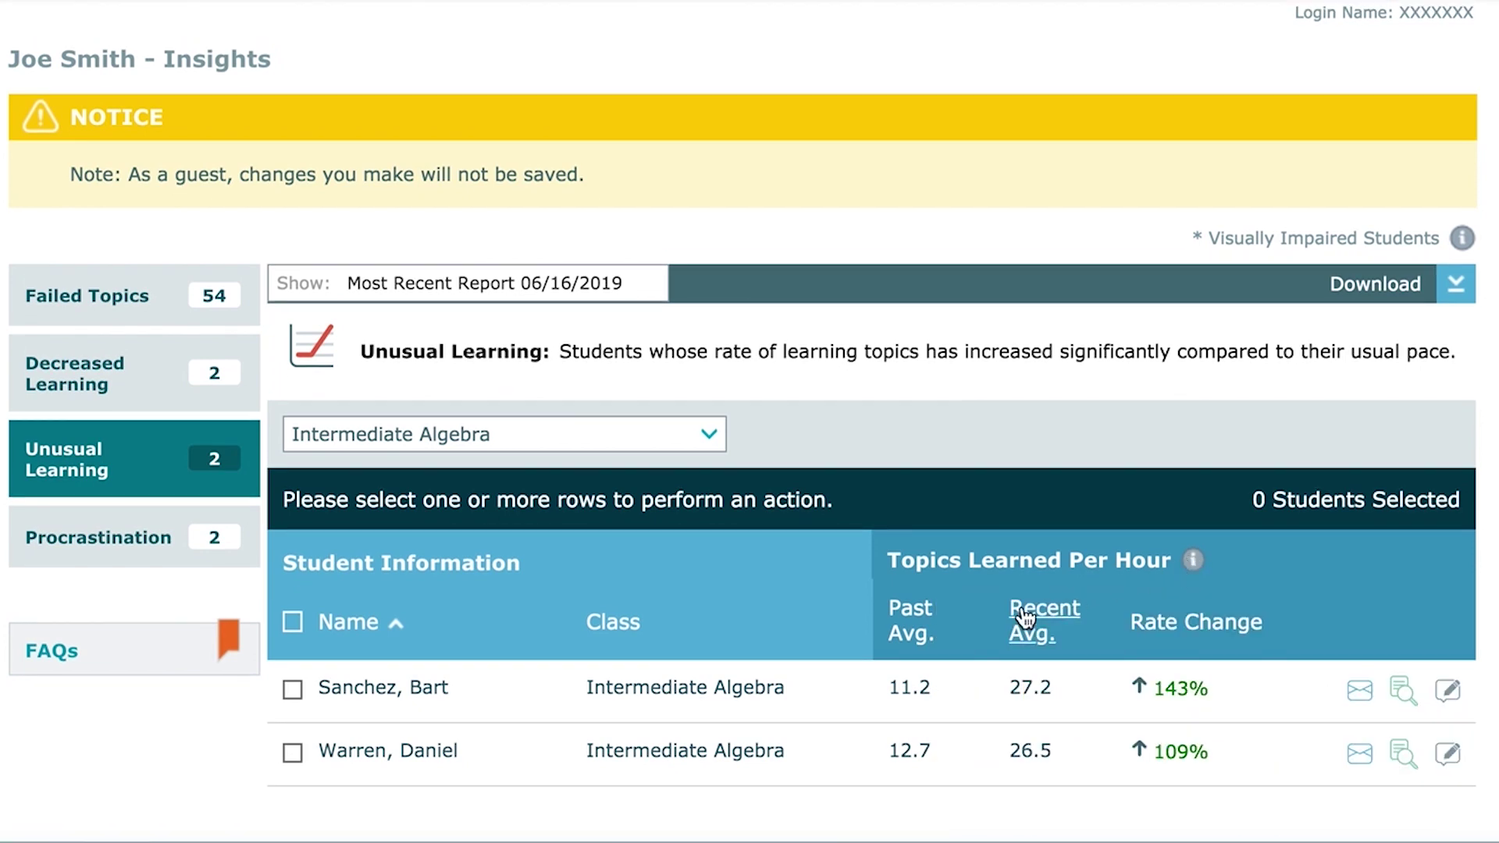
left_click(291, 690)
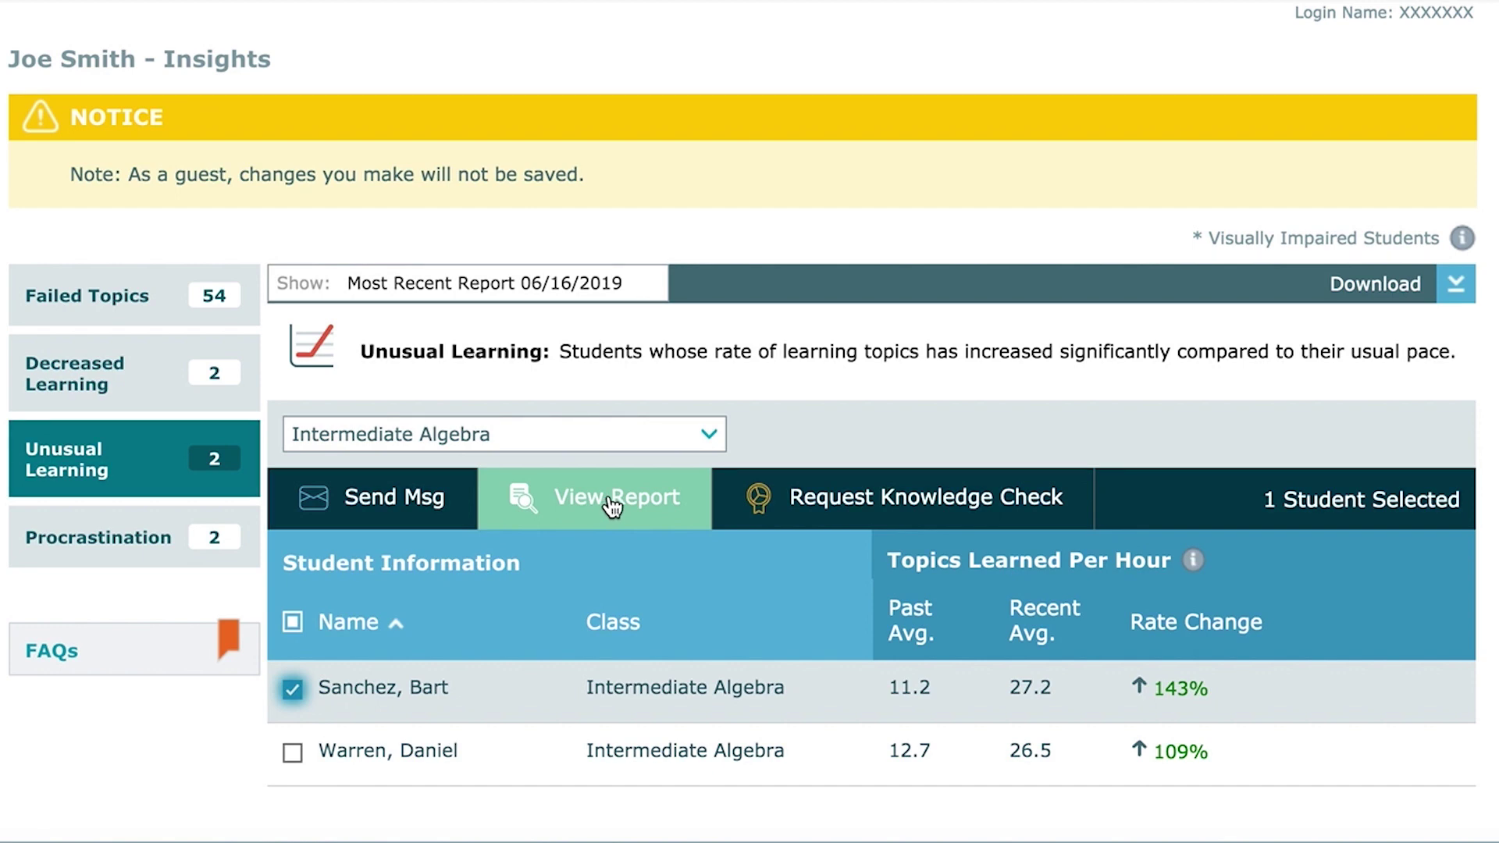
left_click(812, 505)
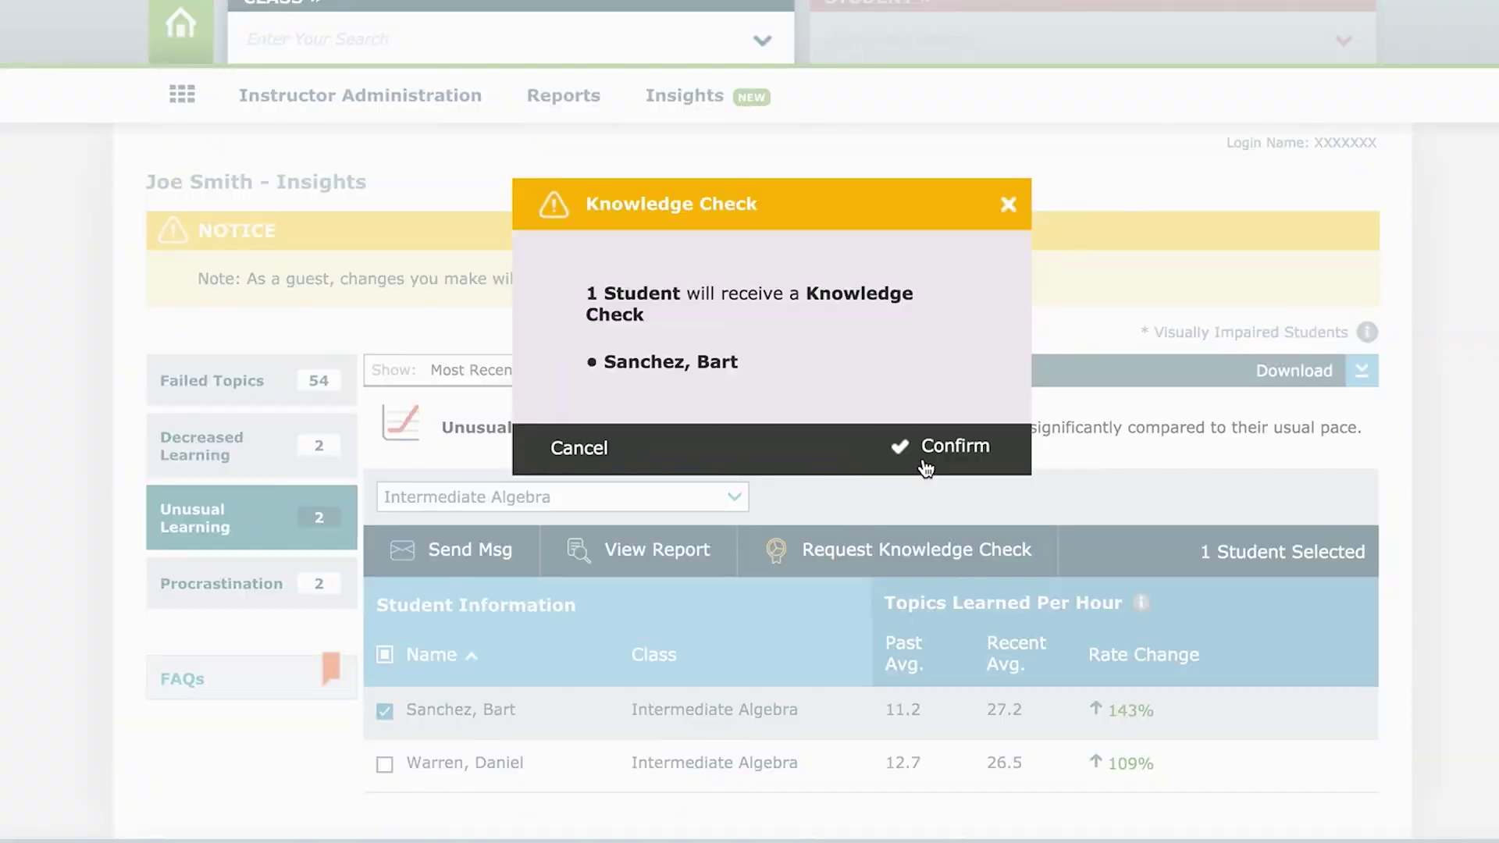
left_click(924, 462)
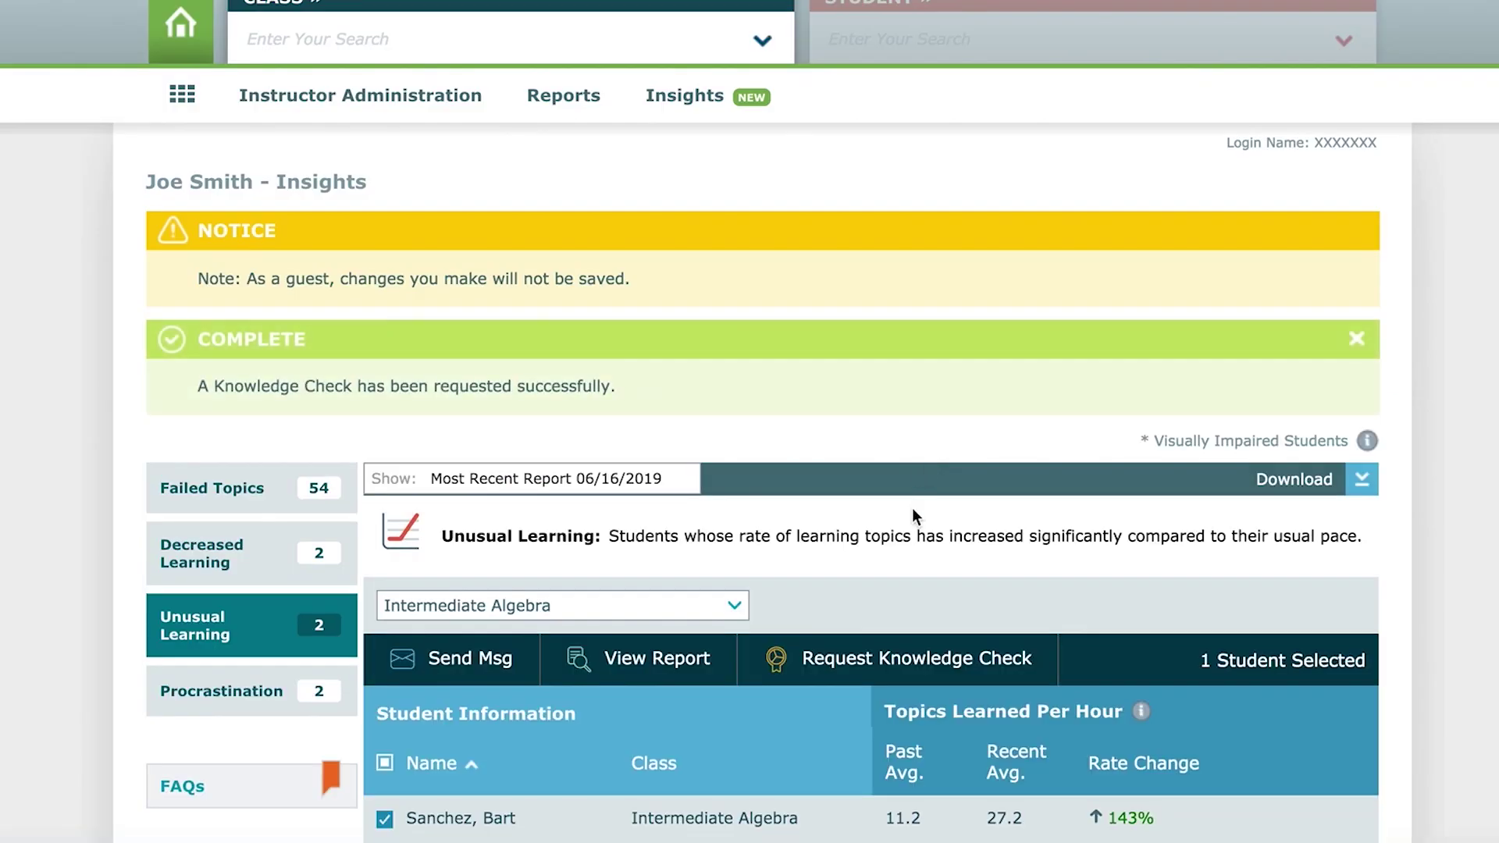
scroll(912, 507, "down", 1)
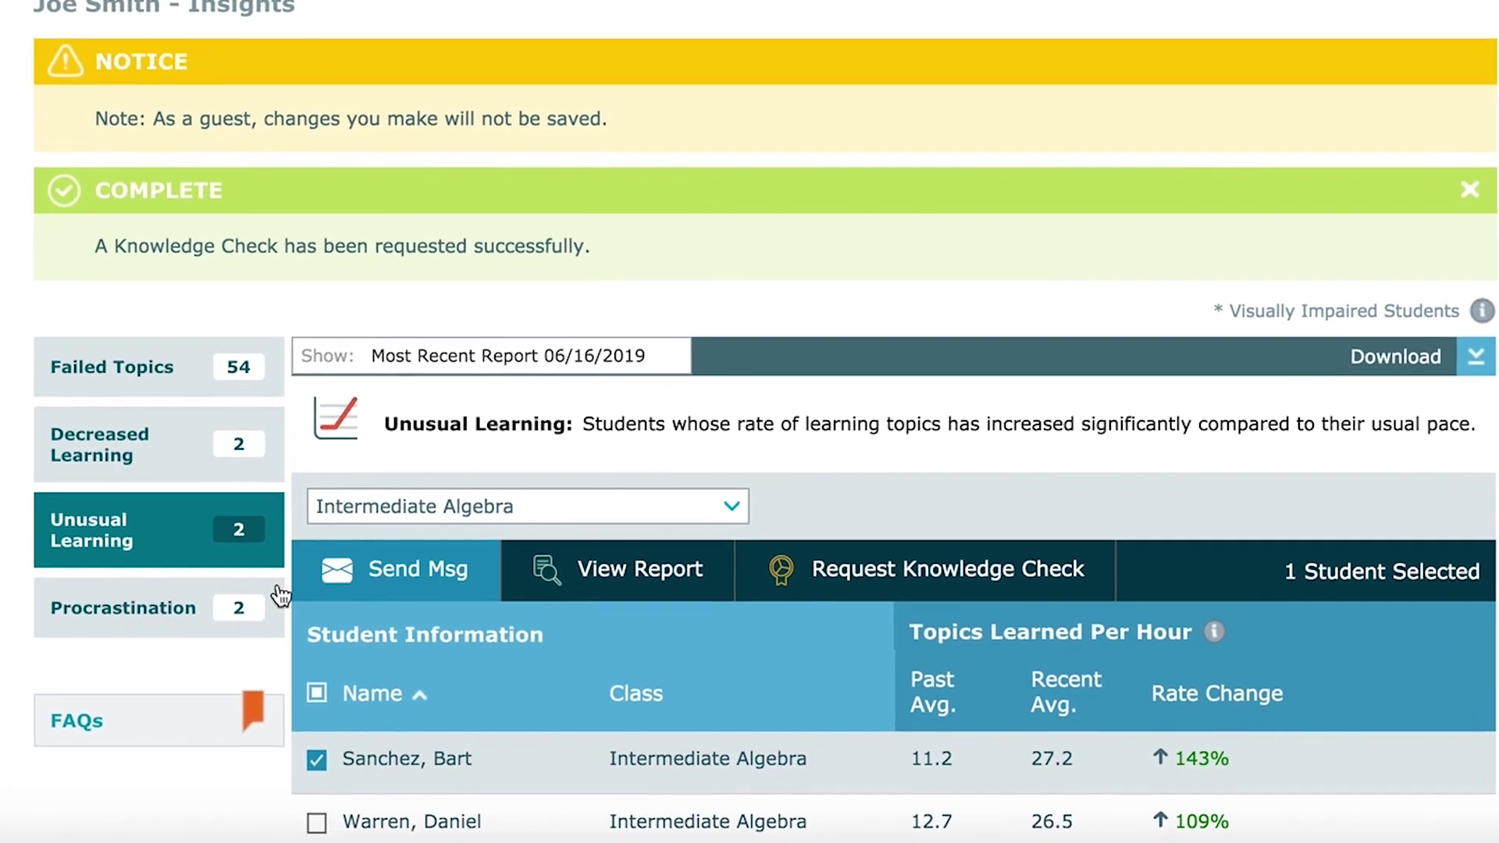
- Show the Procrastination report and read the Hours of Learning Per Week definitions
left_click(147, 617)
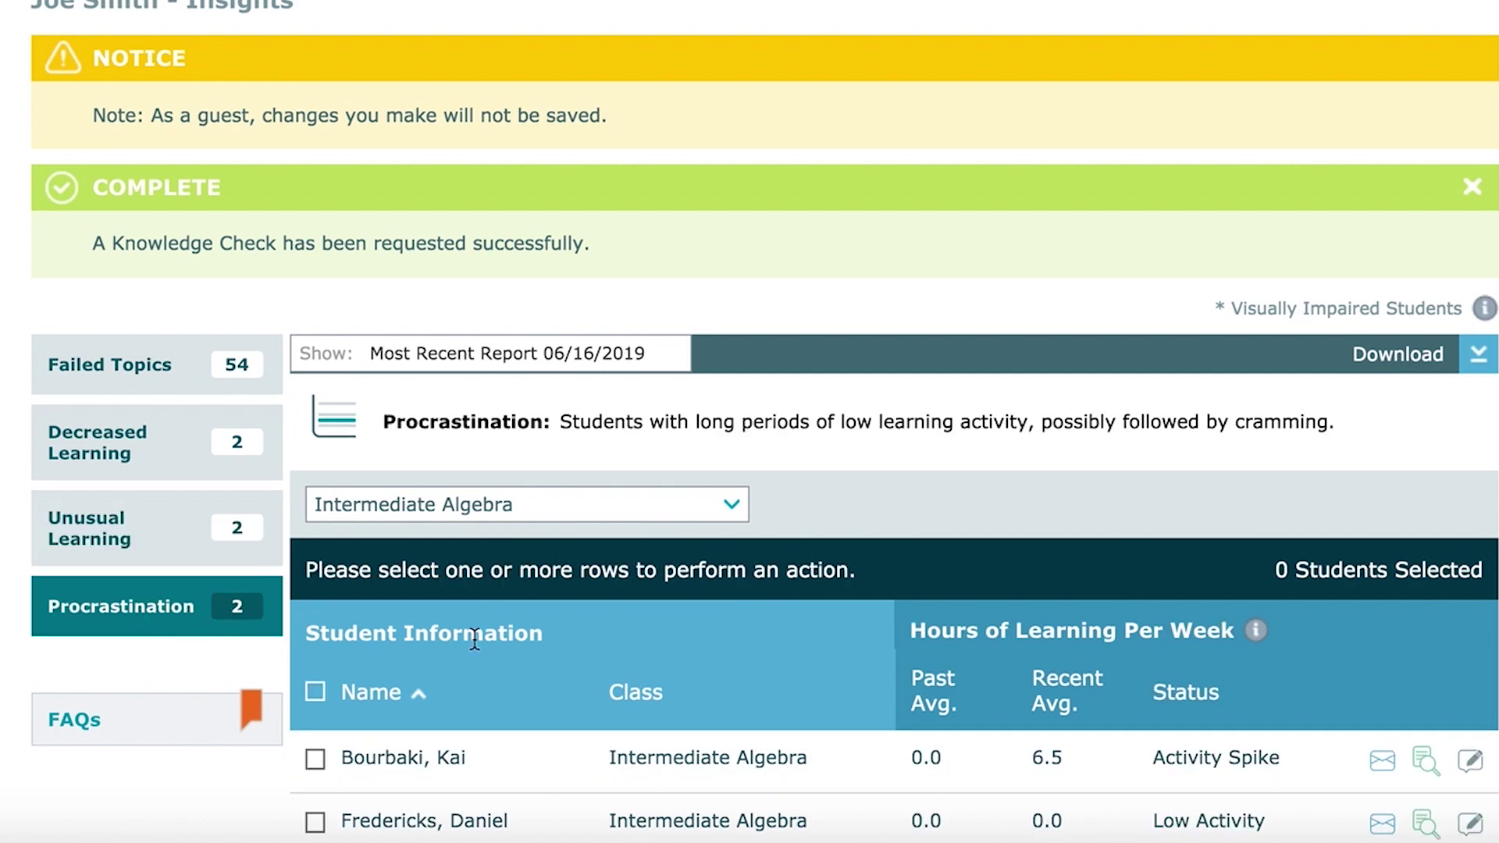
scroll(738, 662, "down", 1)
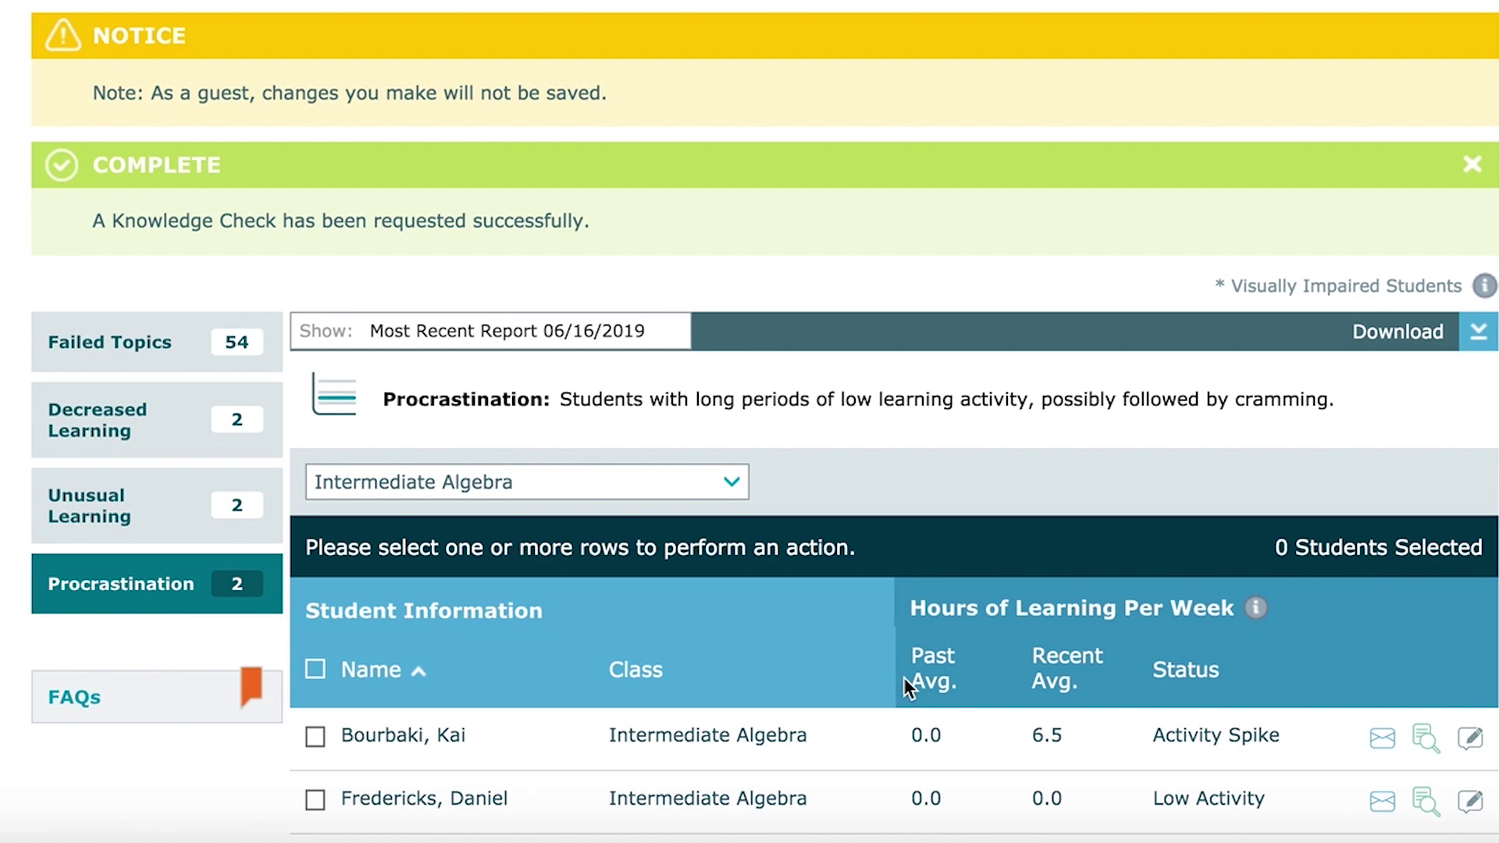
left_click(1269, 609)
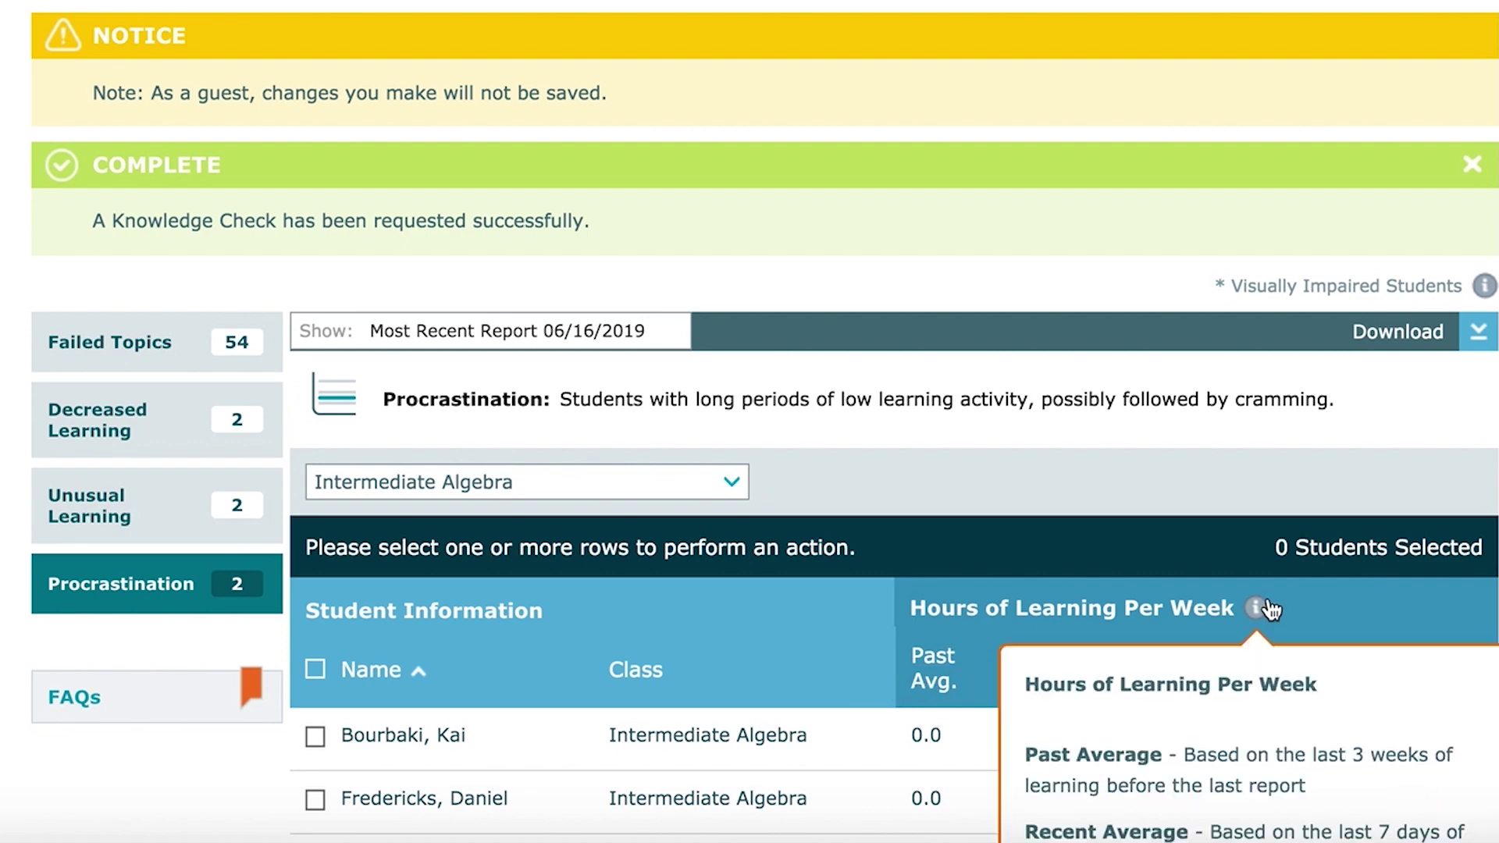
scroll(1268, 605, "down", 3)
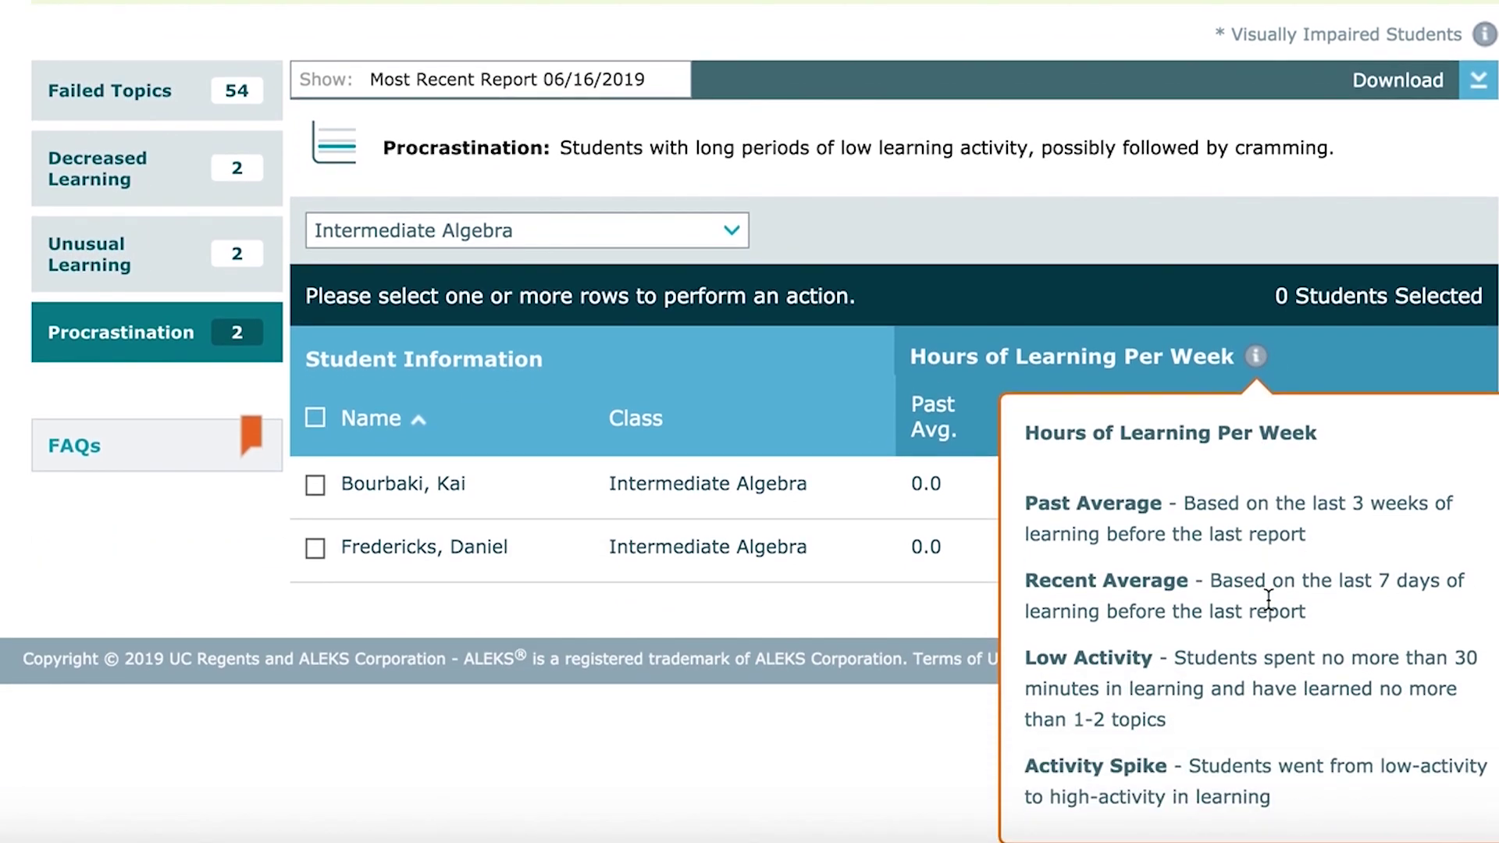
left_click(1255, 356)
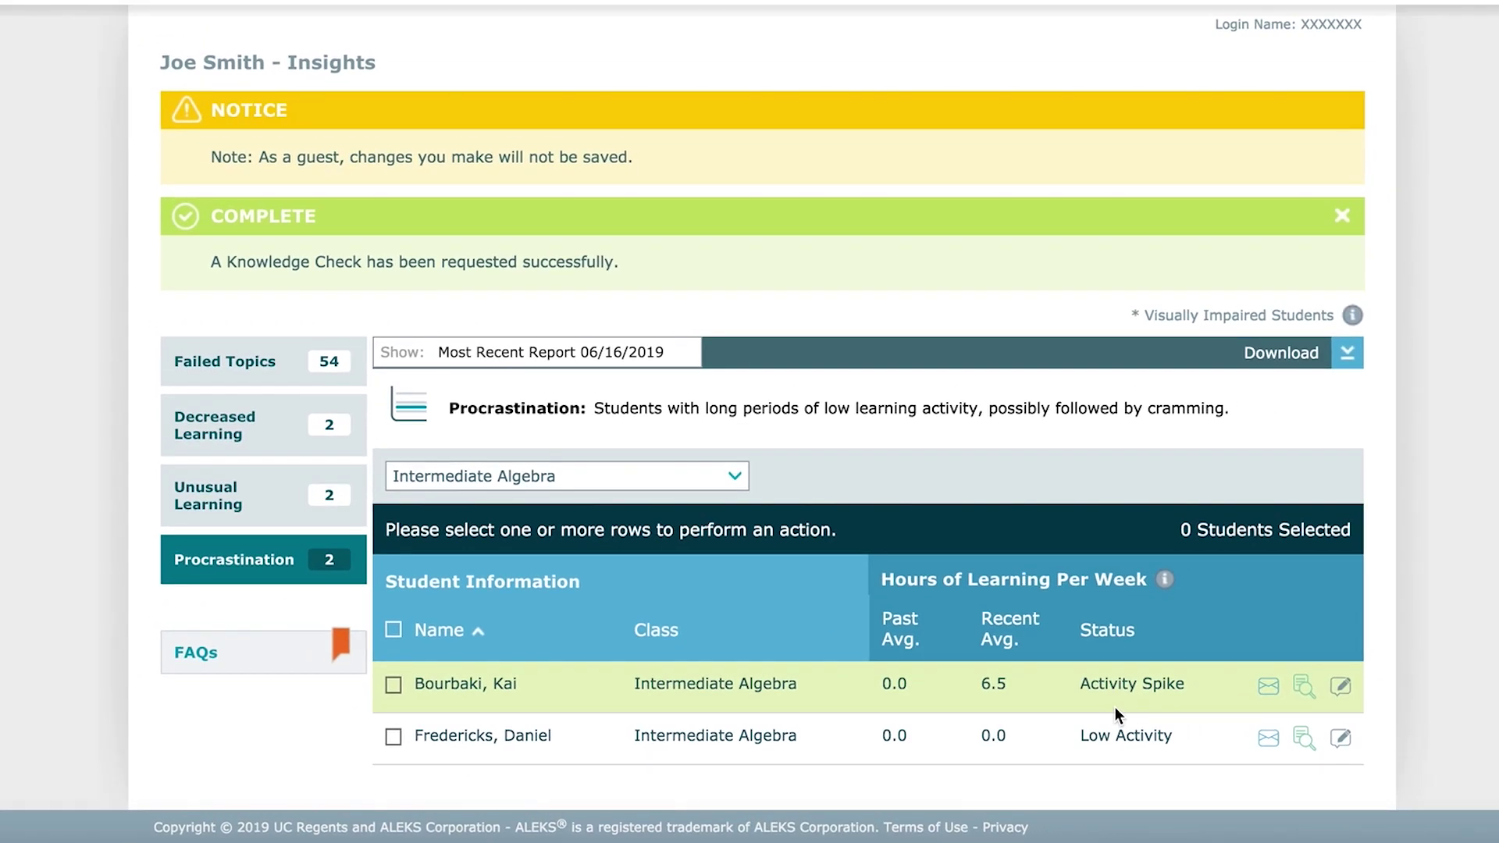
scroll(890, 522, "up", 2)
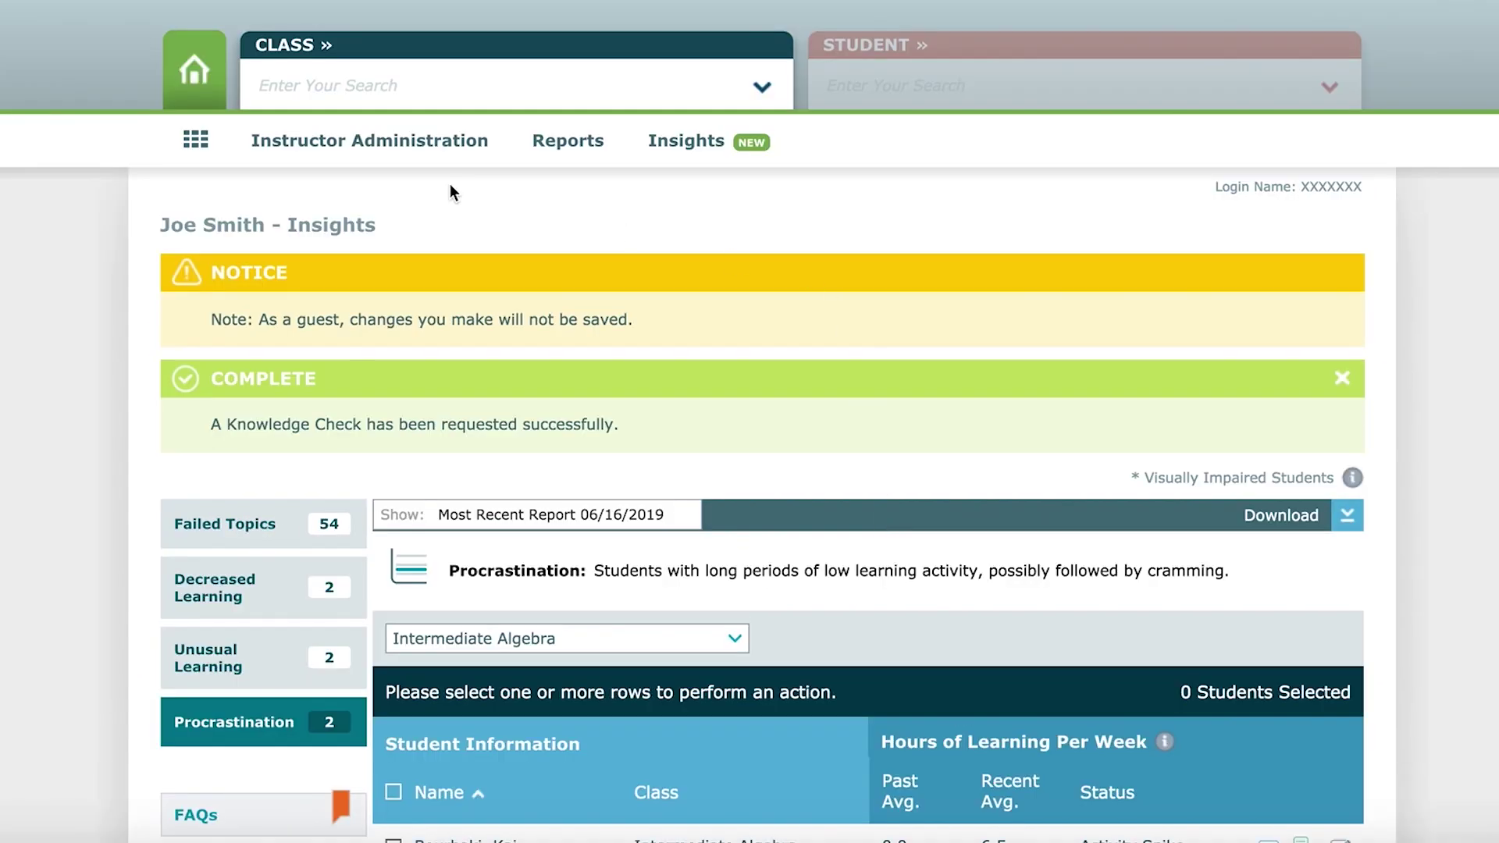
- Open the Student Roster filtered to the Intermediate Algebra (25) course product
left_click(436, 154)
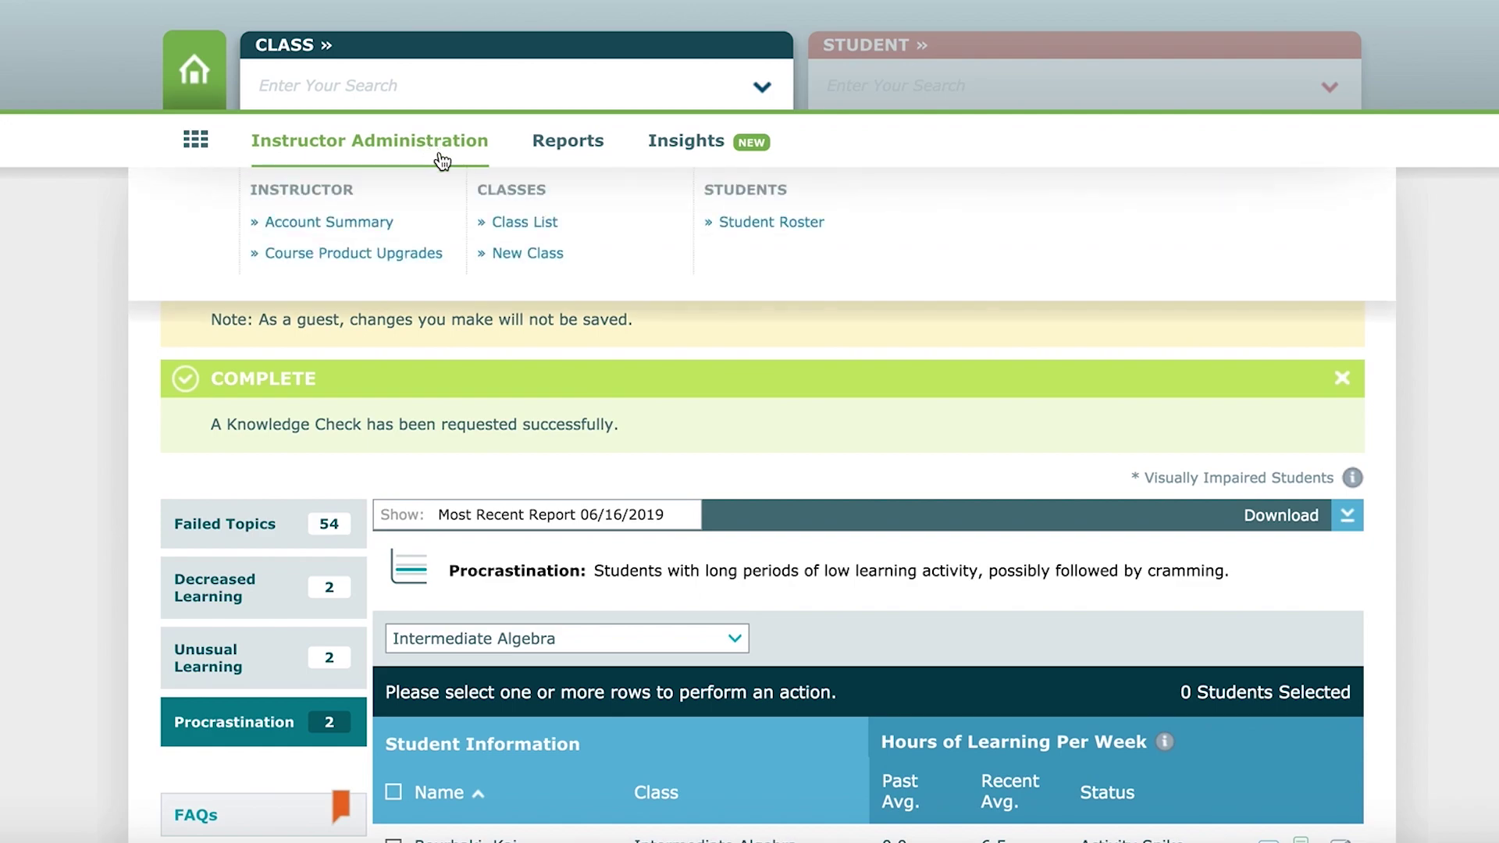
left_click(738, 226)
left_click(527, 526)
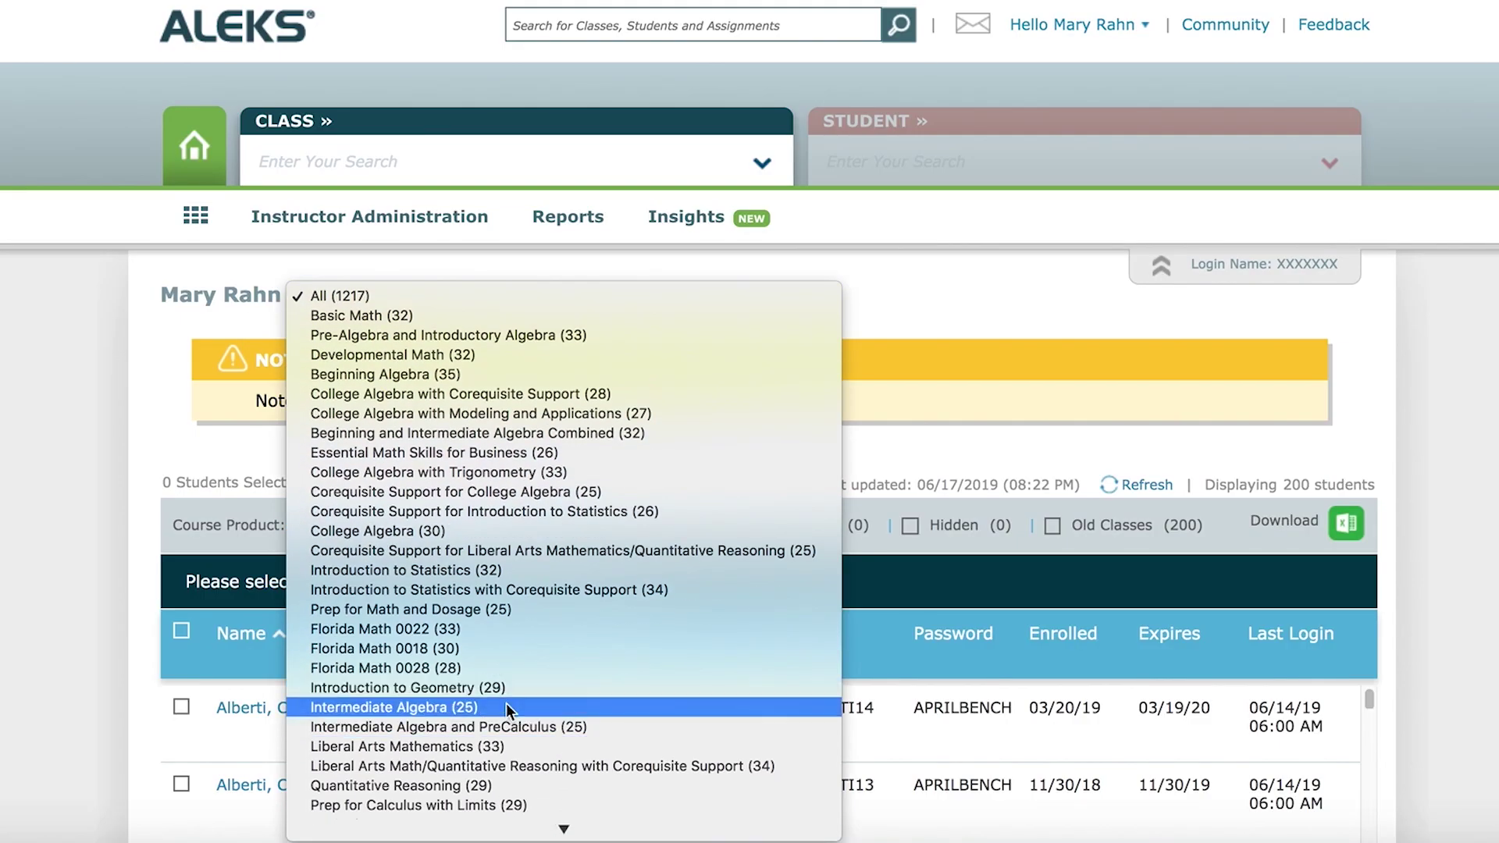
left_click(507, 709)
- Mark one Intermediate Algebra student in the roster
scroll(312, 749, "down", 1)
left_click(181, 772)
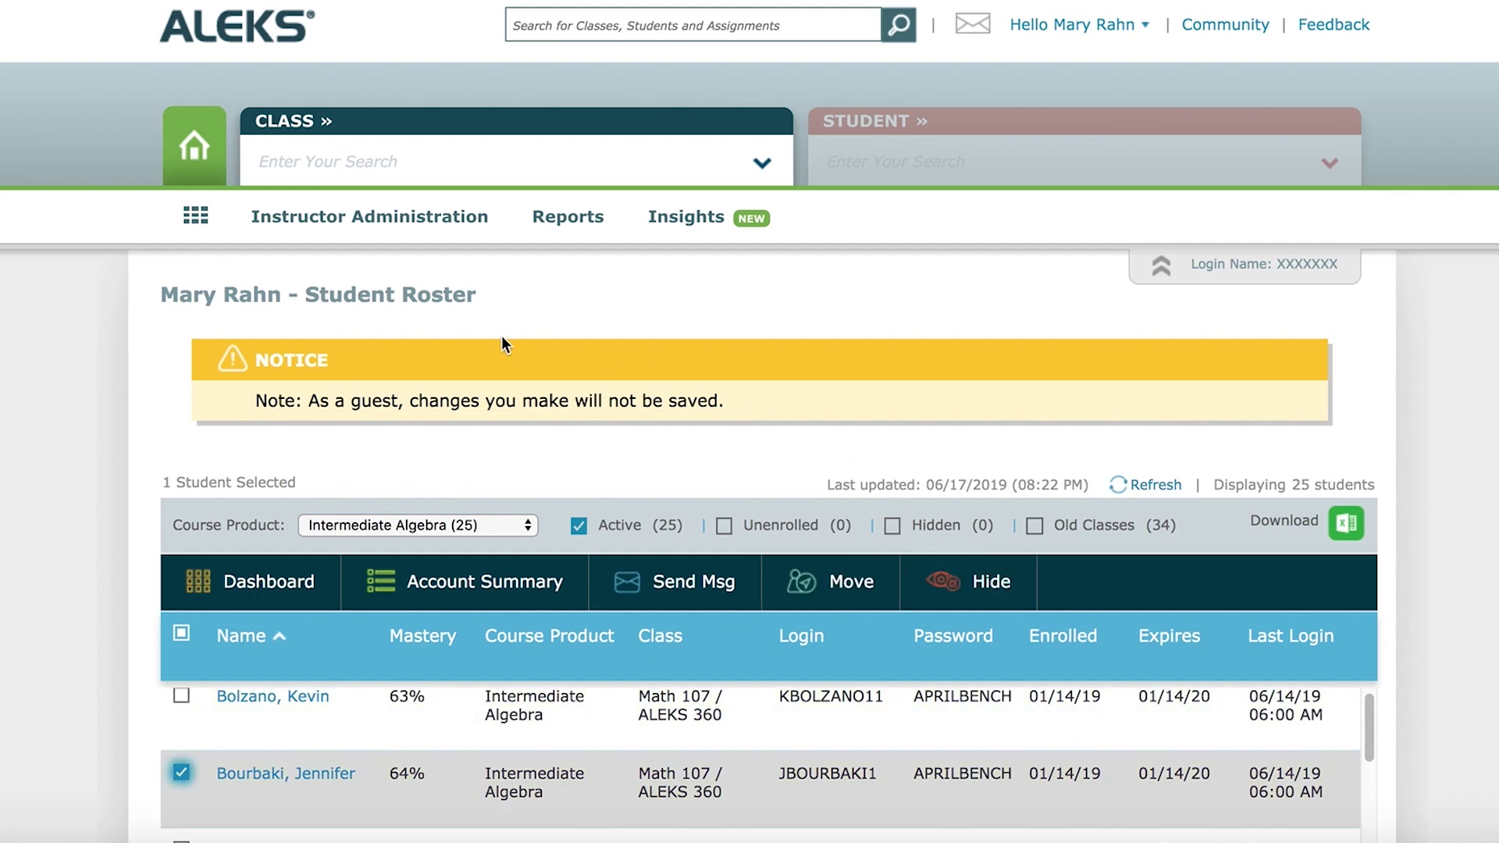
mouse_move(219, 227)
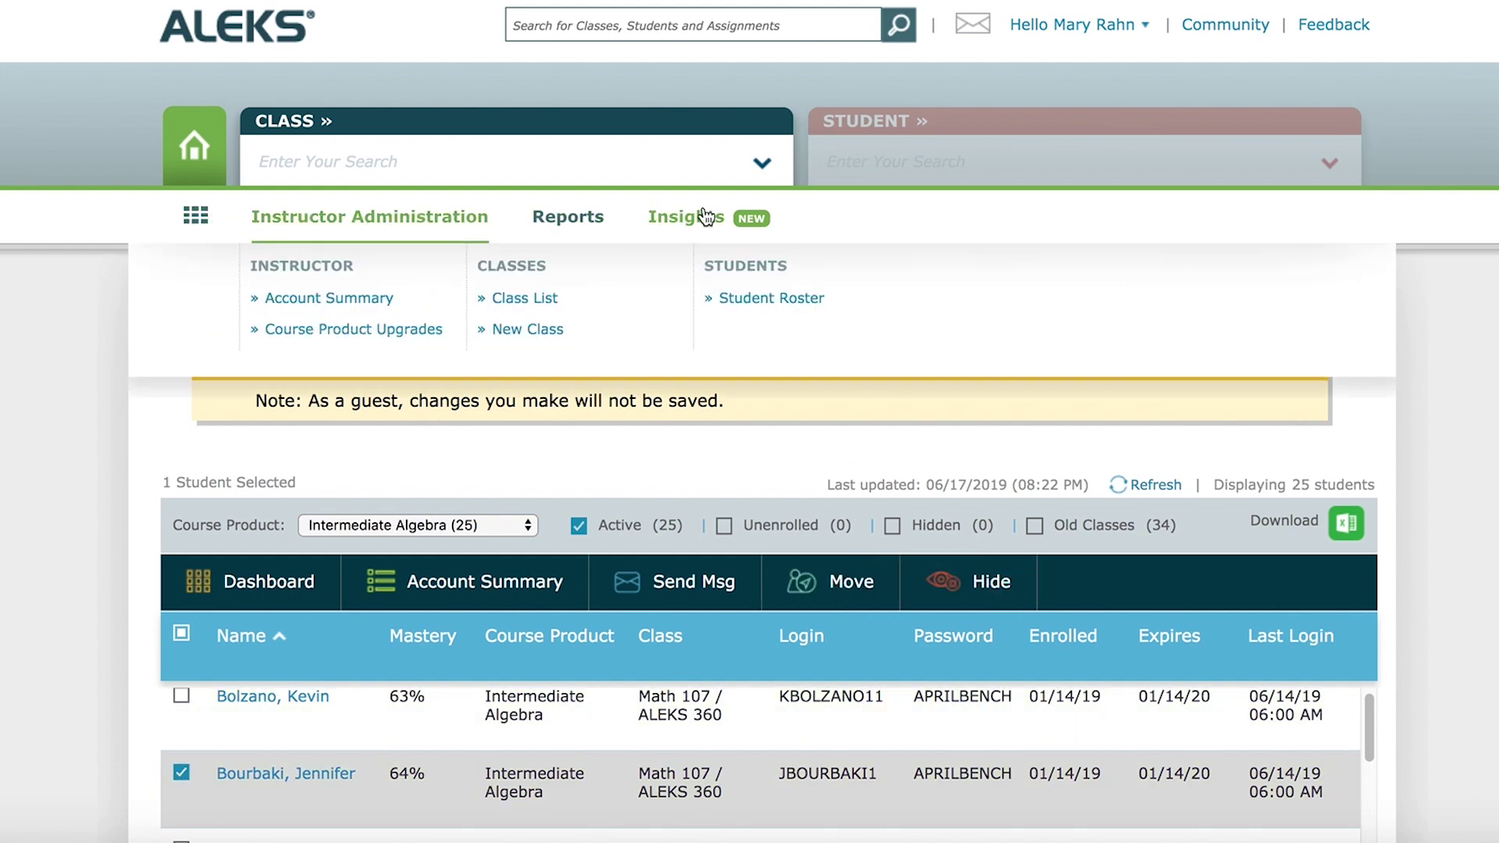
mouse_move(706, 222)
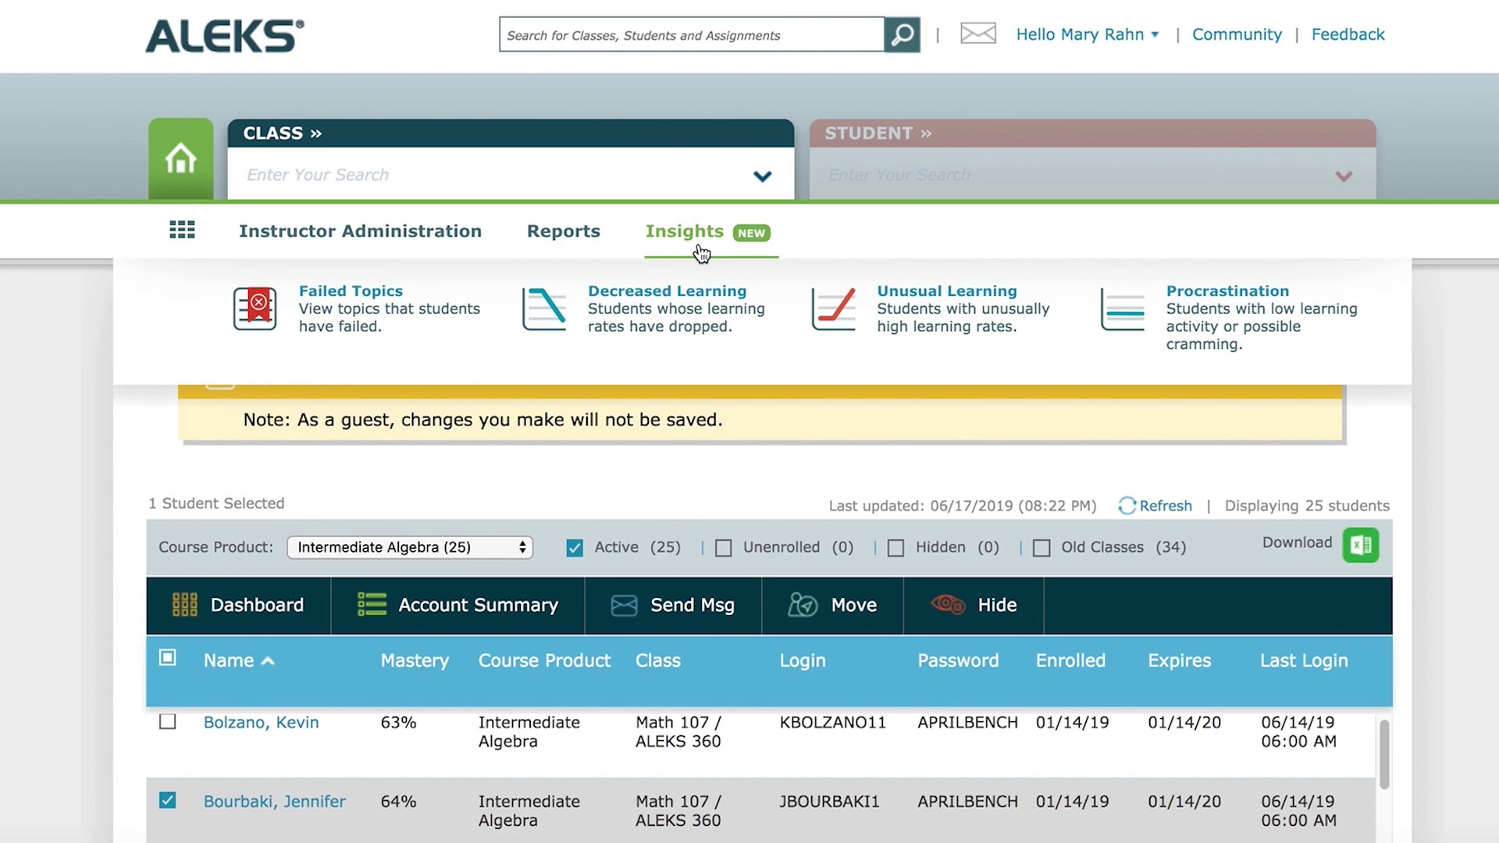
- Go back to the Procrastination insights report for Intermediate Algebra
left_click(1198, 292)
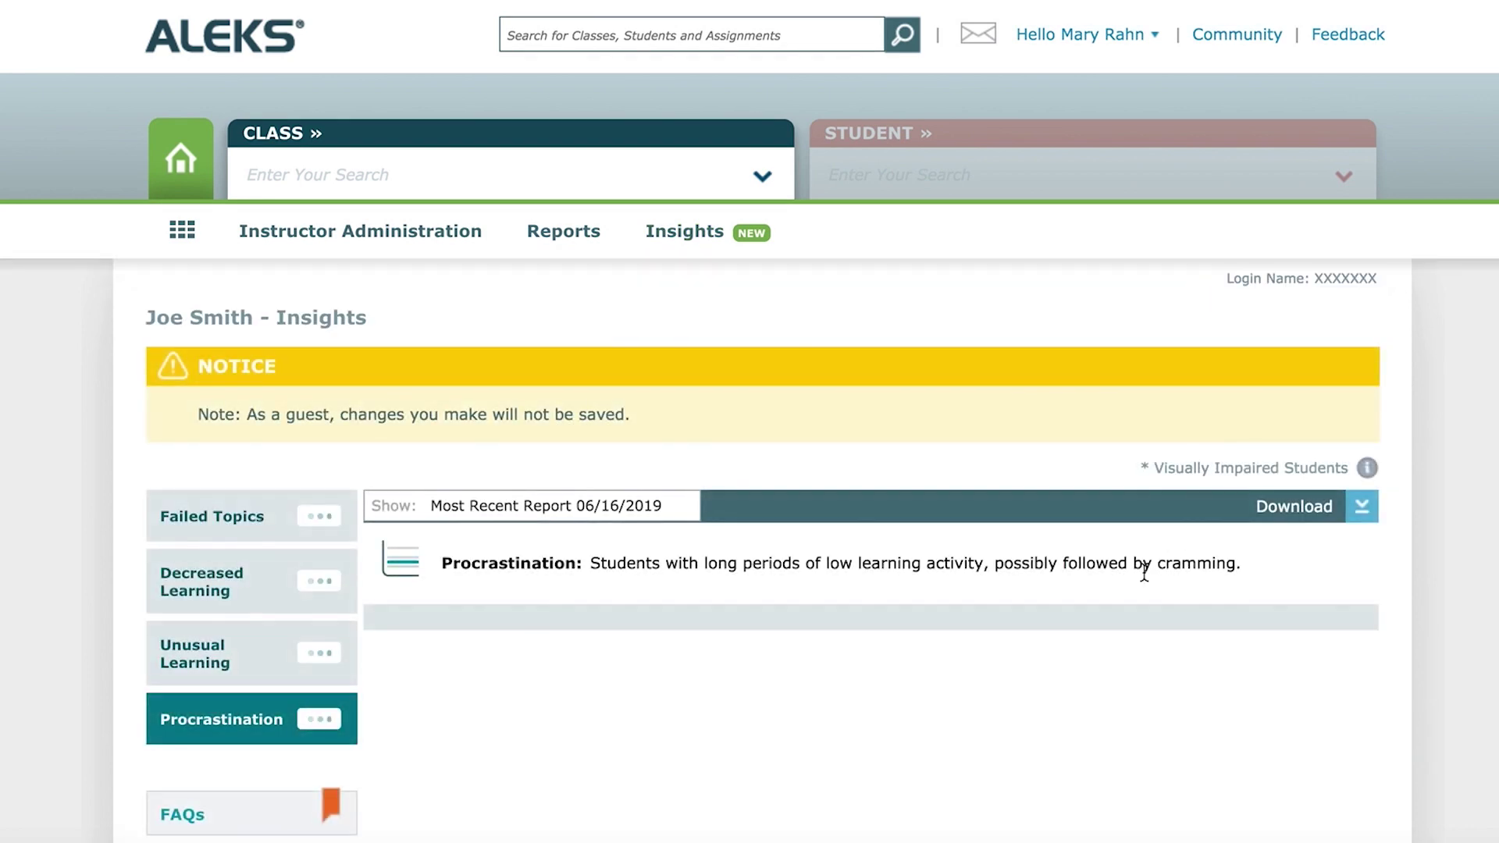